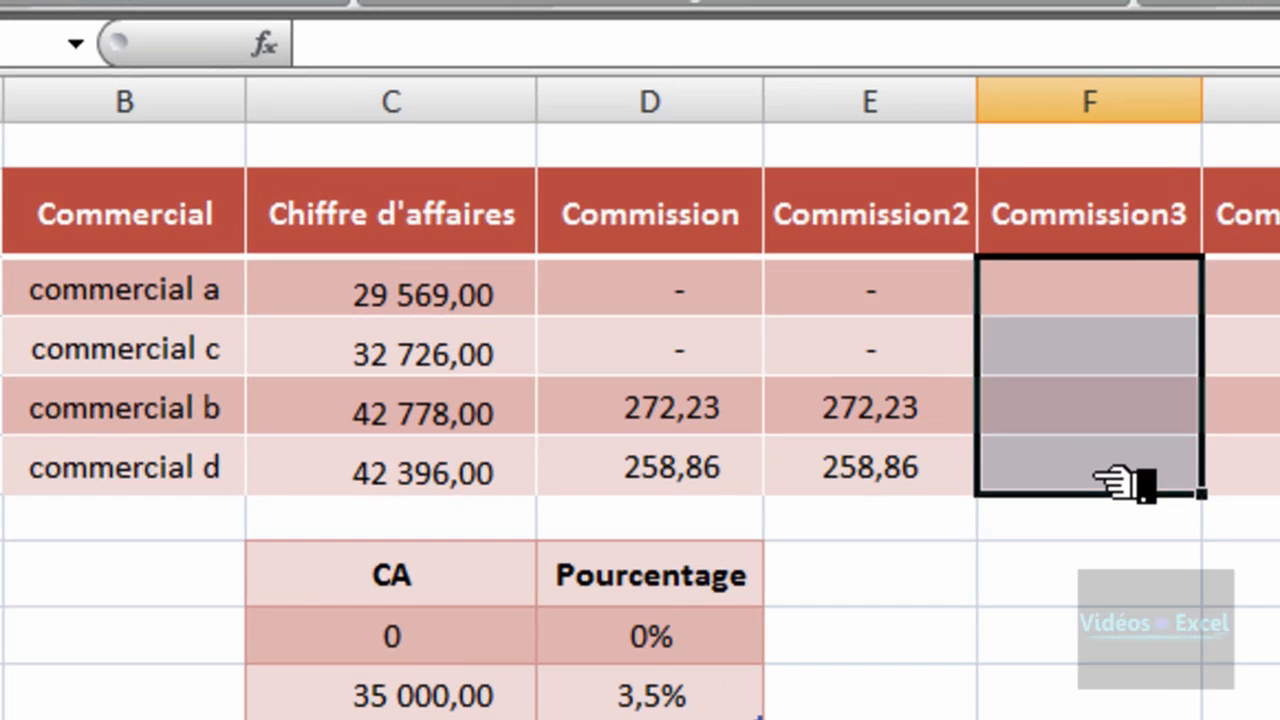
Examine the Commission and Commission2 formulas for commercial c, the empty Commission3 cells and the CA/Pourcentage rate table
click(662, 355)
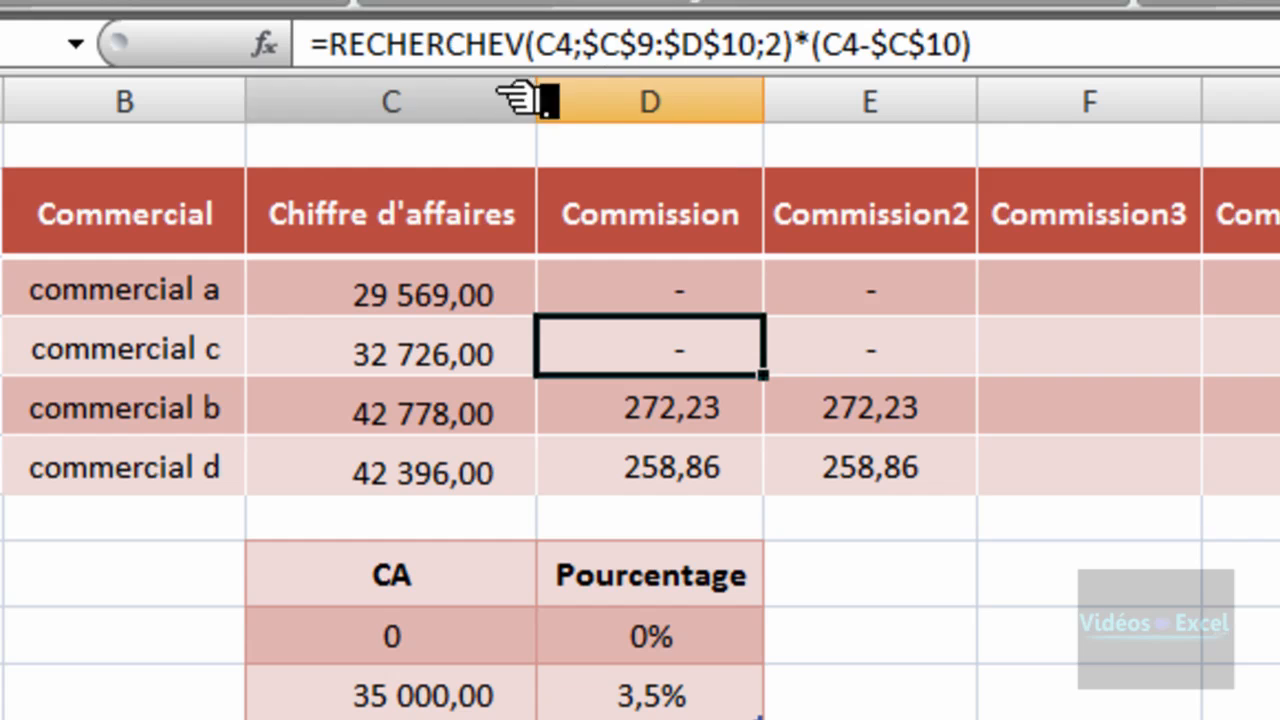
click(866, 350)
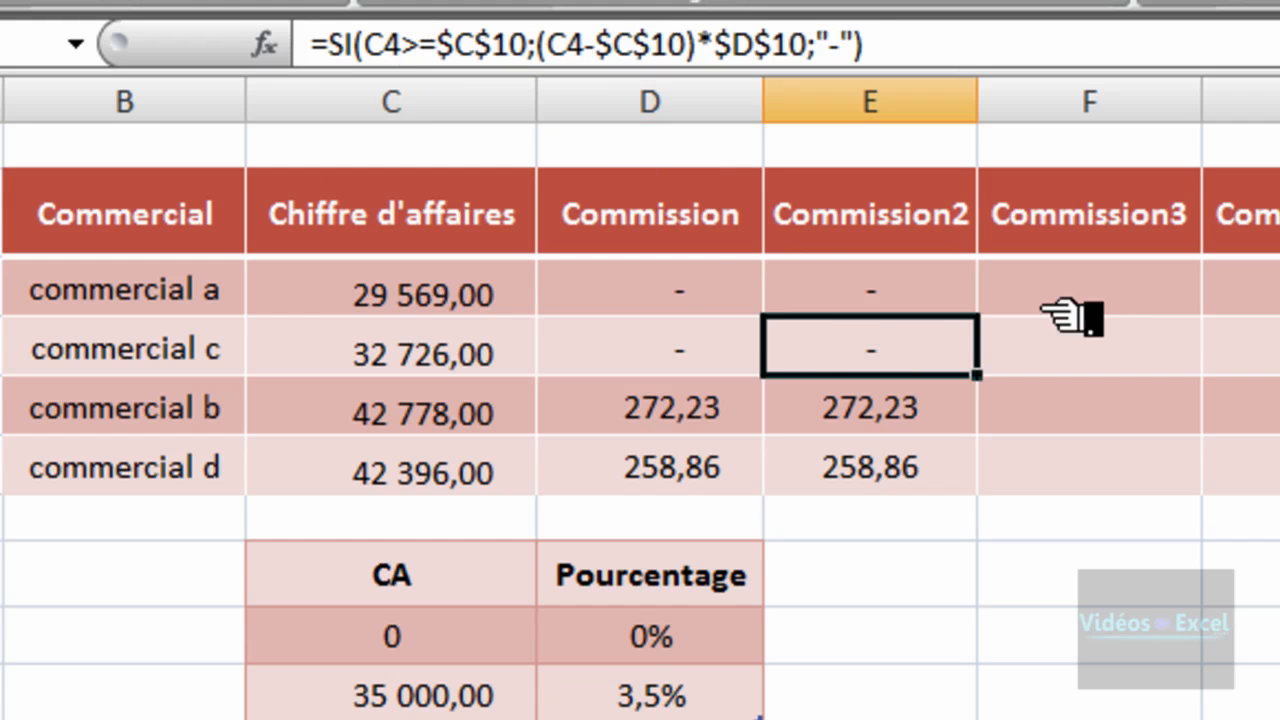
click(1103, 301)
drag(1100, 301, 1130, 473)
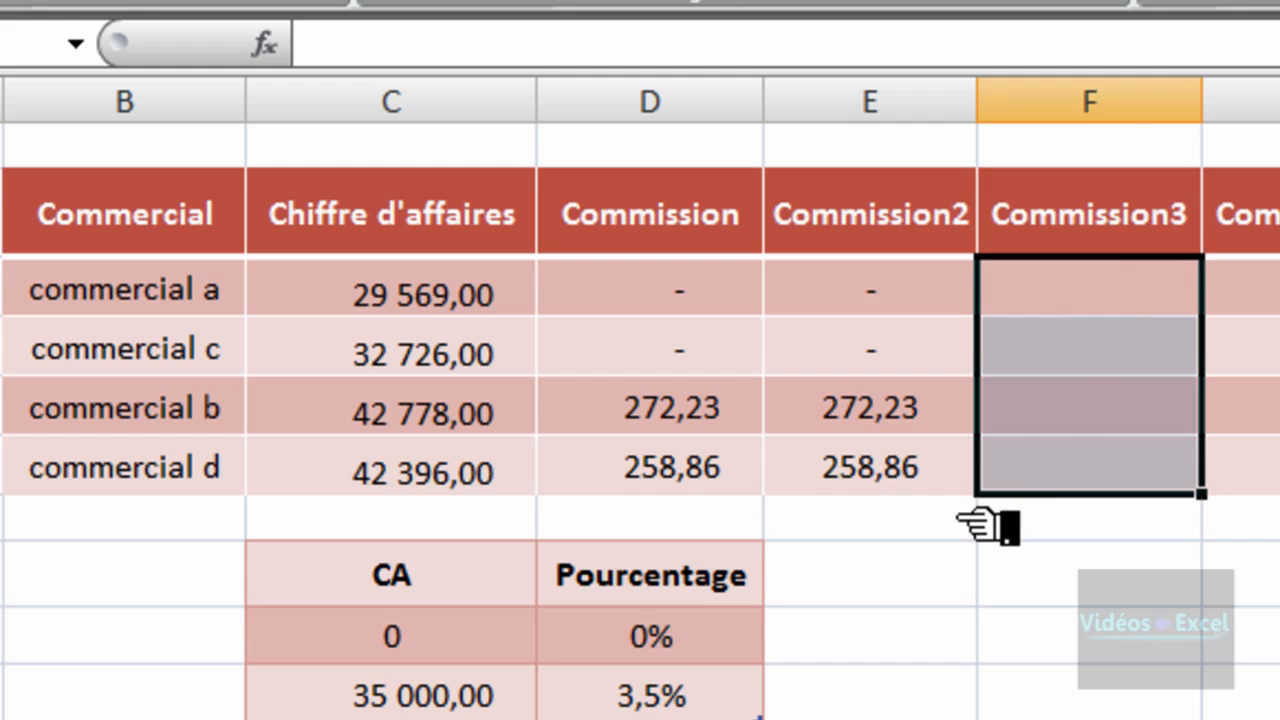
click(1080, 358)
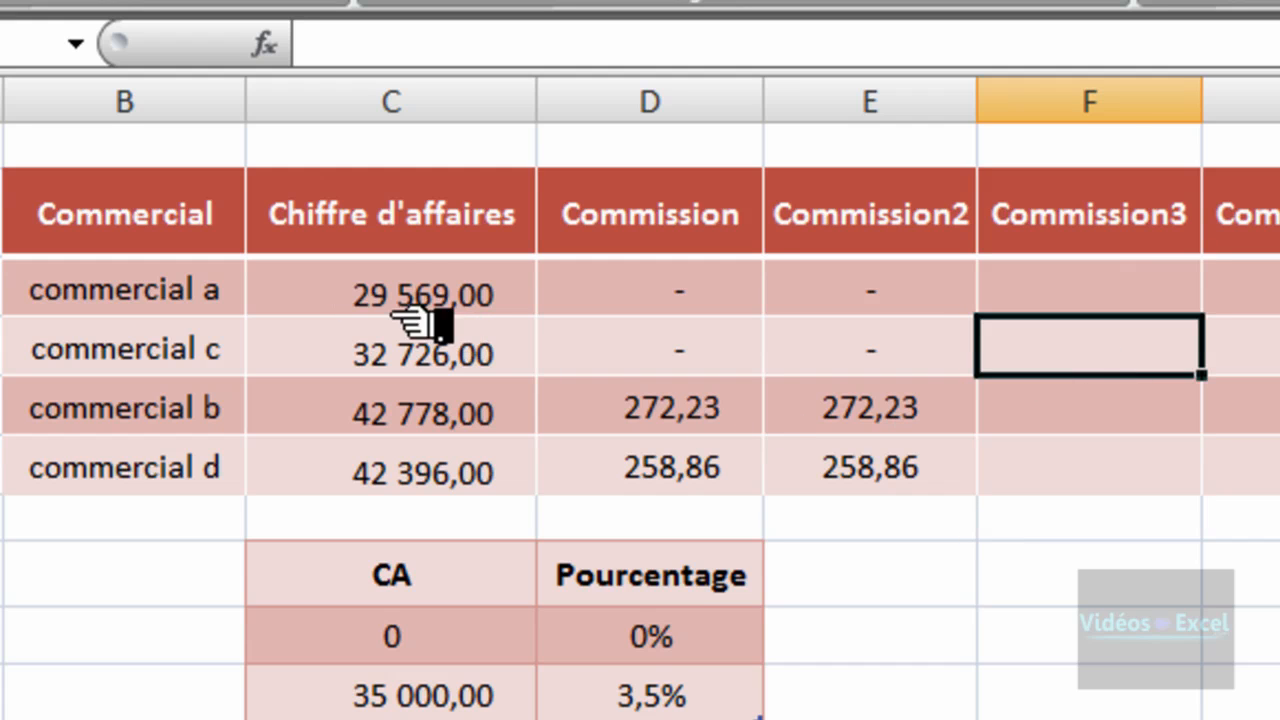
drag(1128, 291, 1140, 460)
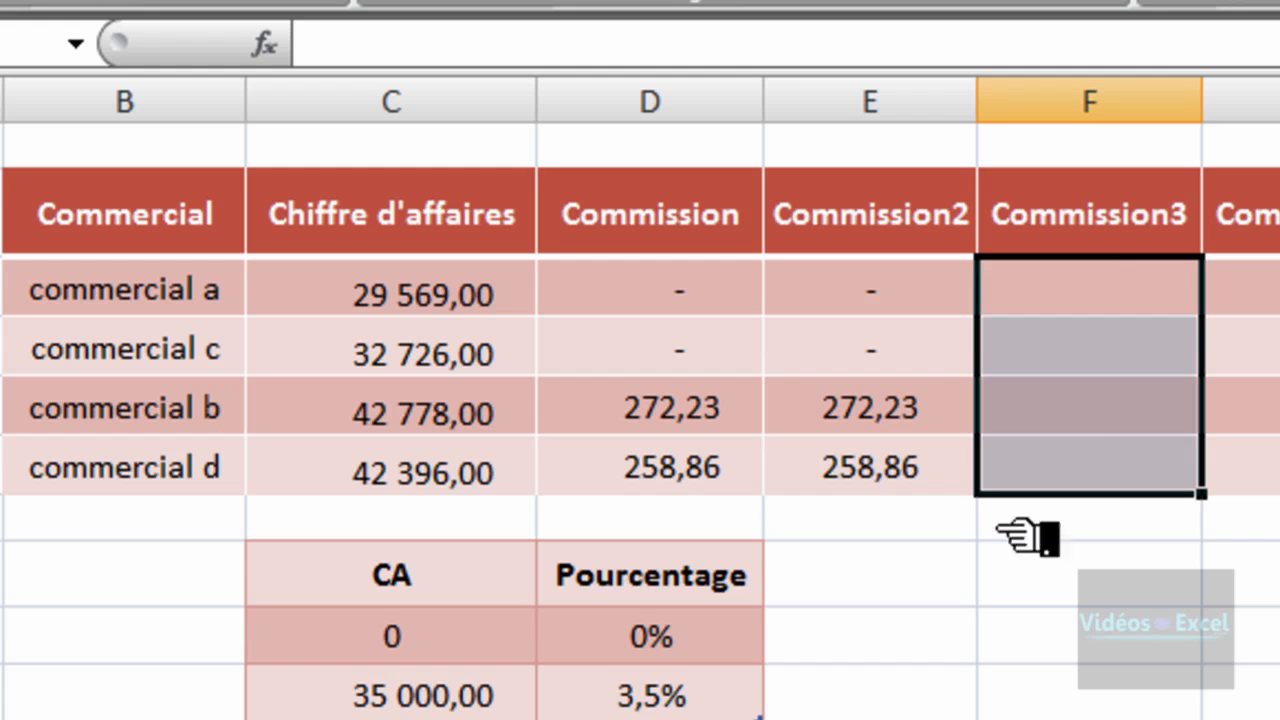
drag(394, 634, 715, 700)
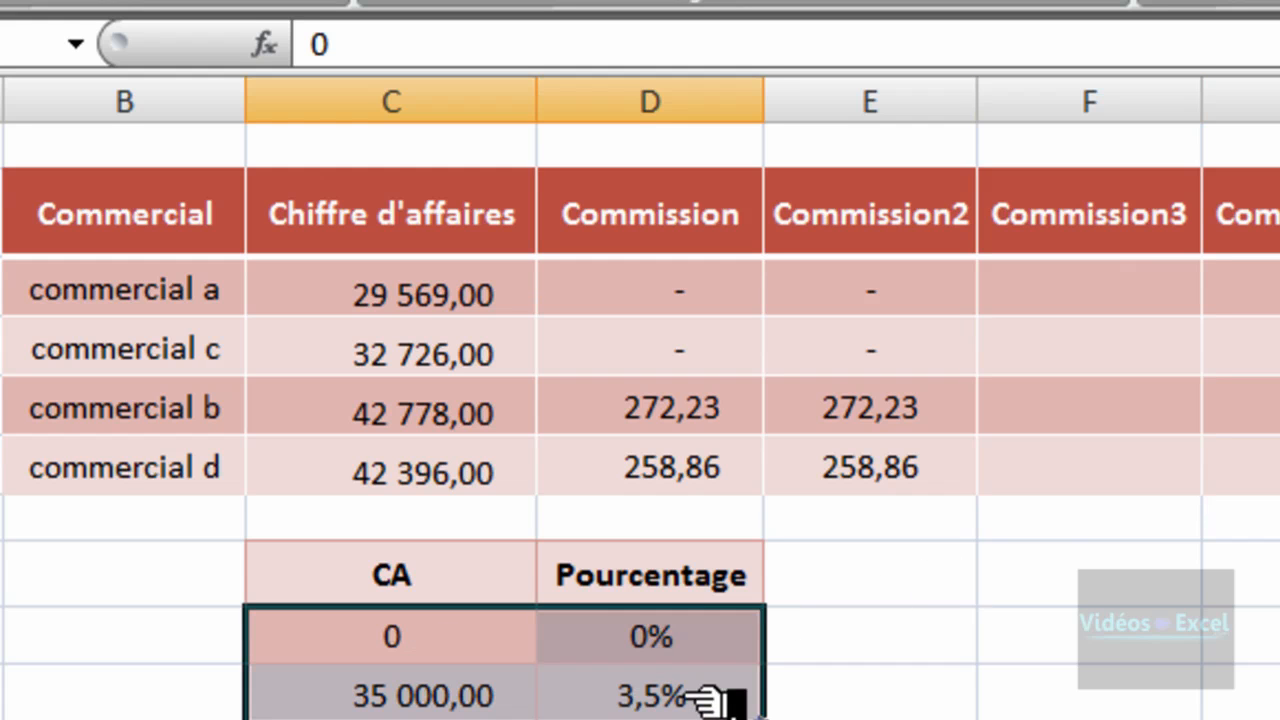
click(492, 706)
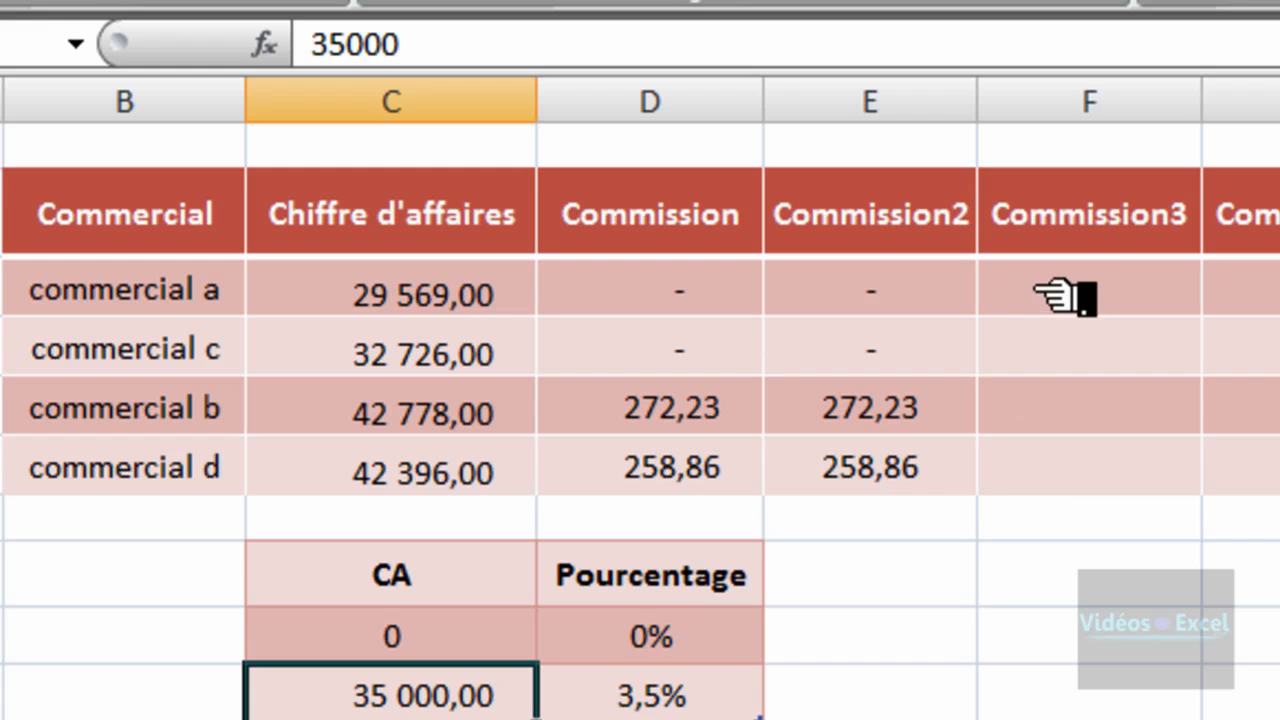
Start a formula across the Commission3 cells F3:F6 with MAX, using C3-C10*D10 as the first argument and 0 as the second
drag(1072, 293, 1108, 482)
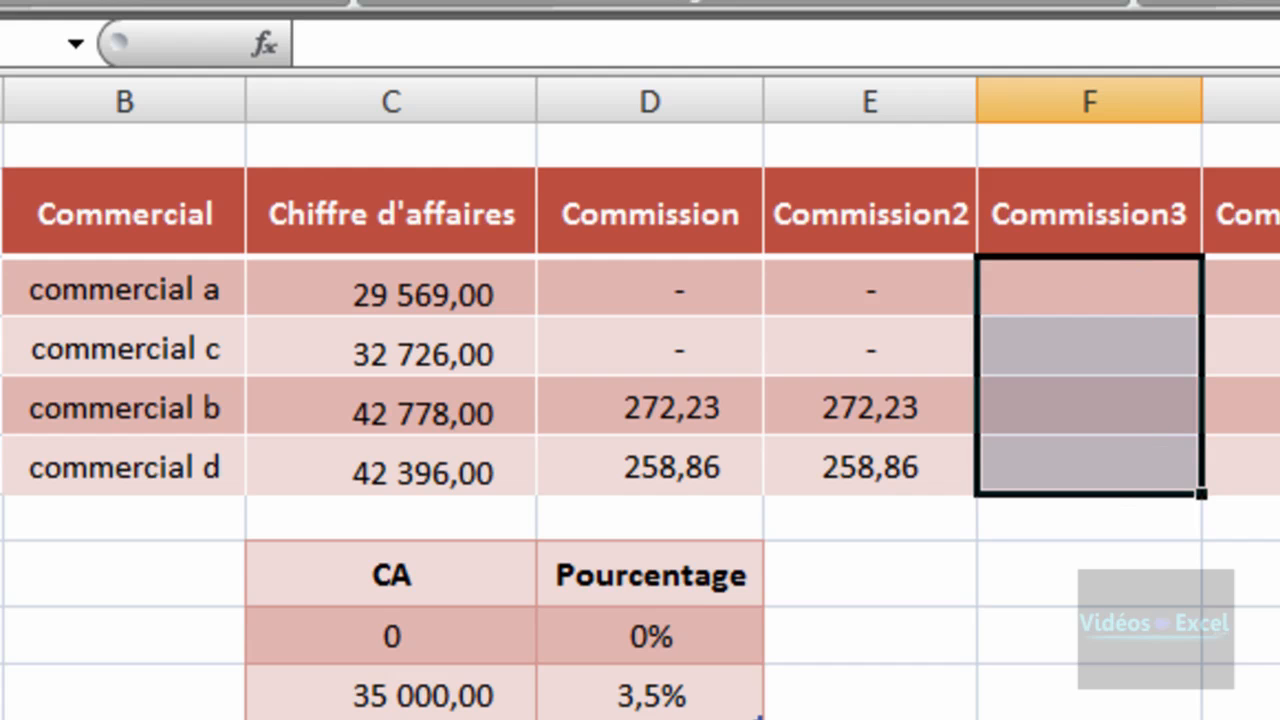
text(=max)
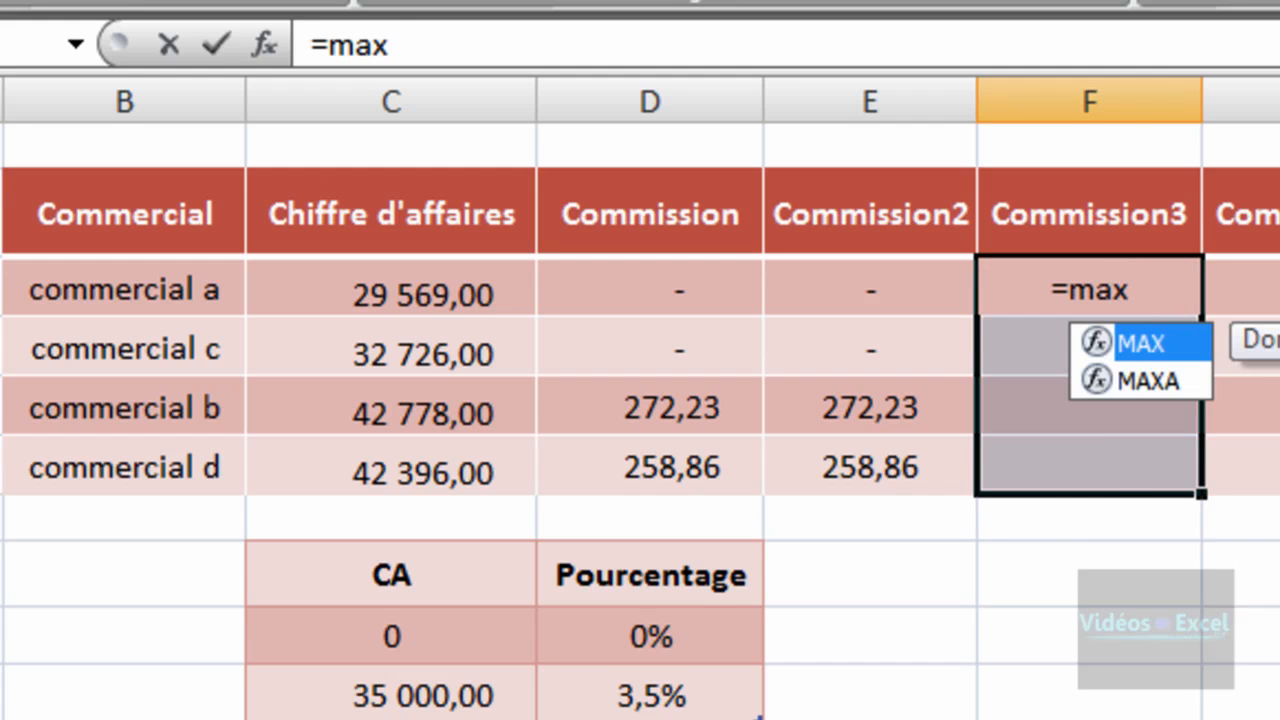
key(Tab)
drag(1268, 358, 1110, 605)
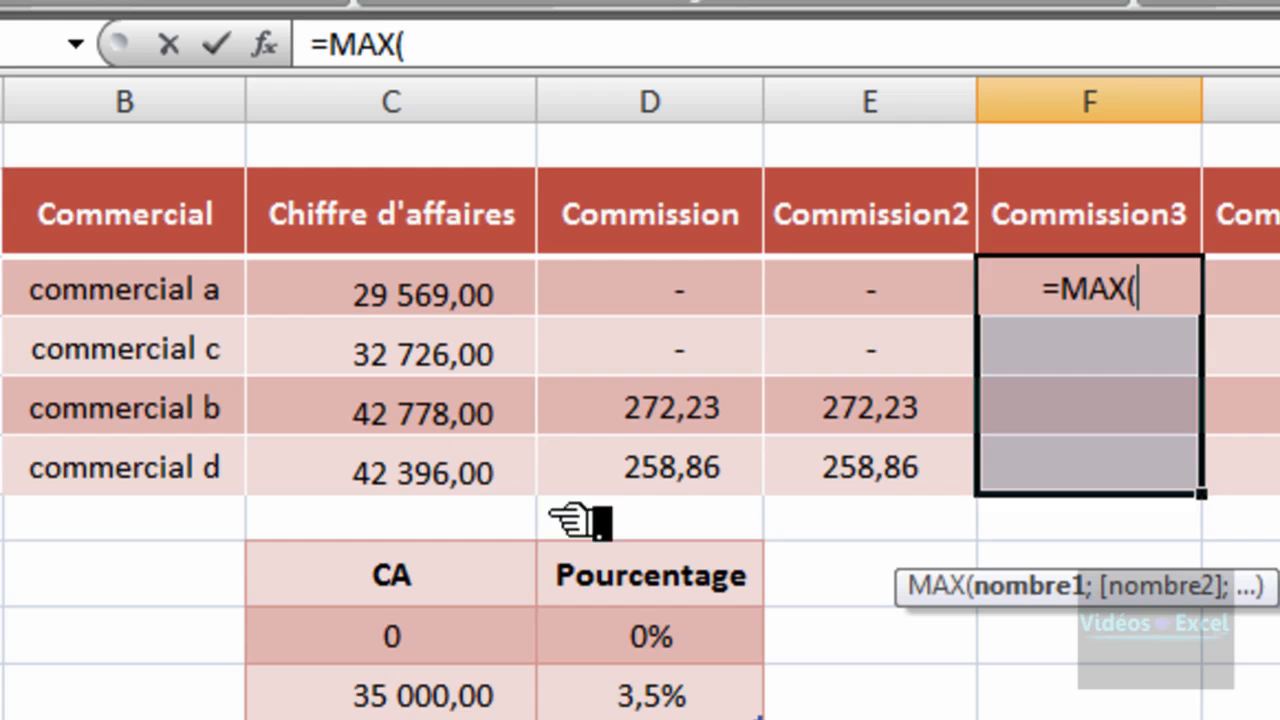
click(478, 306)
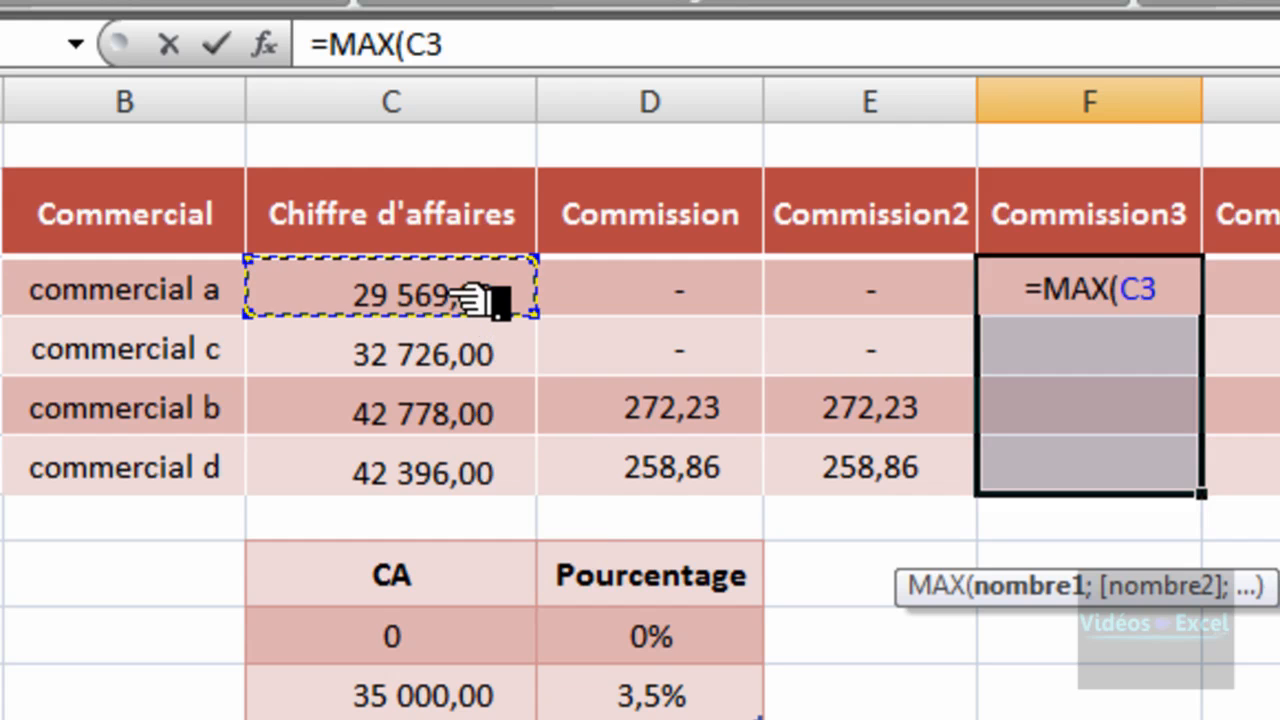
text(-)
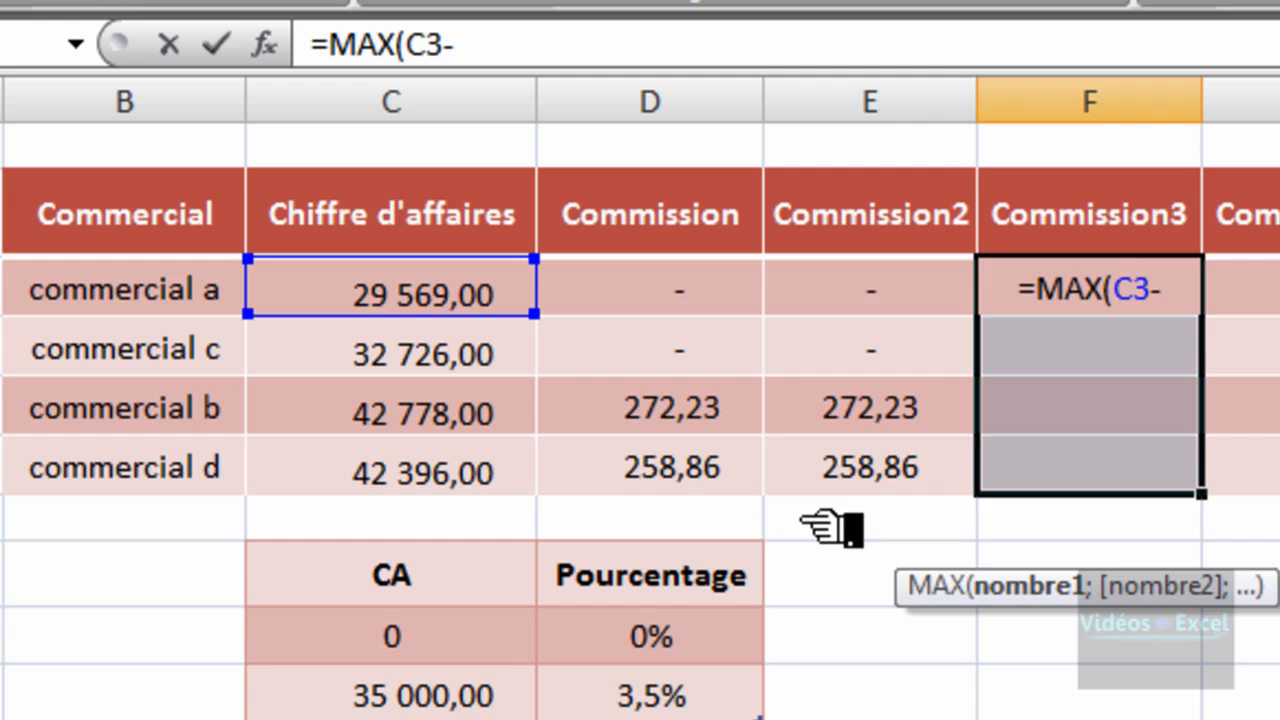
click(485, 704)
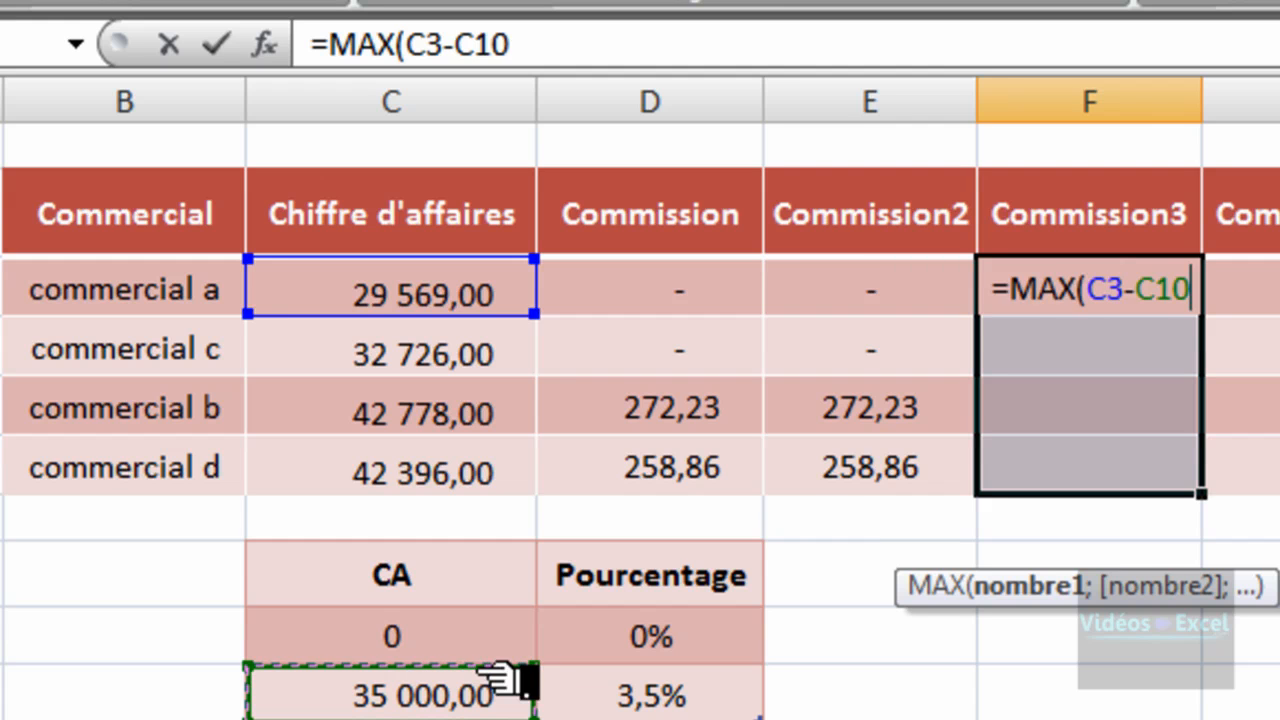
text(*)
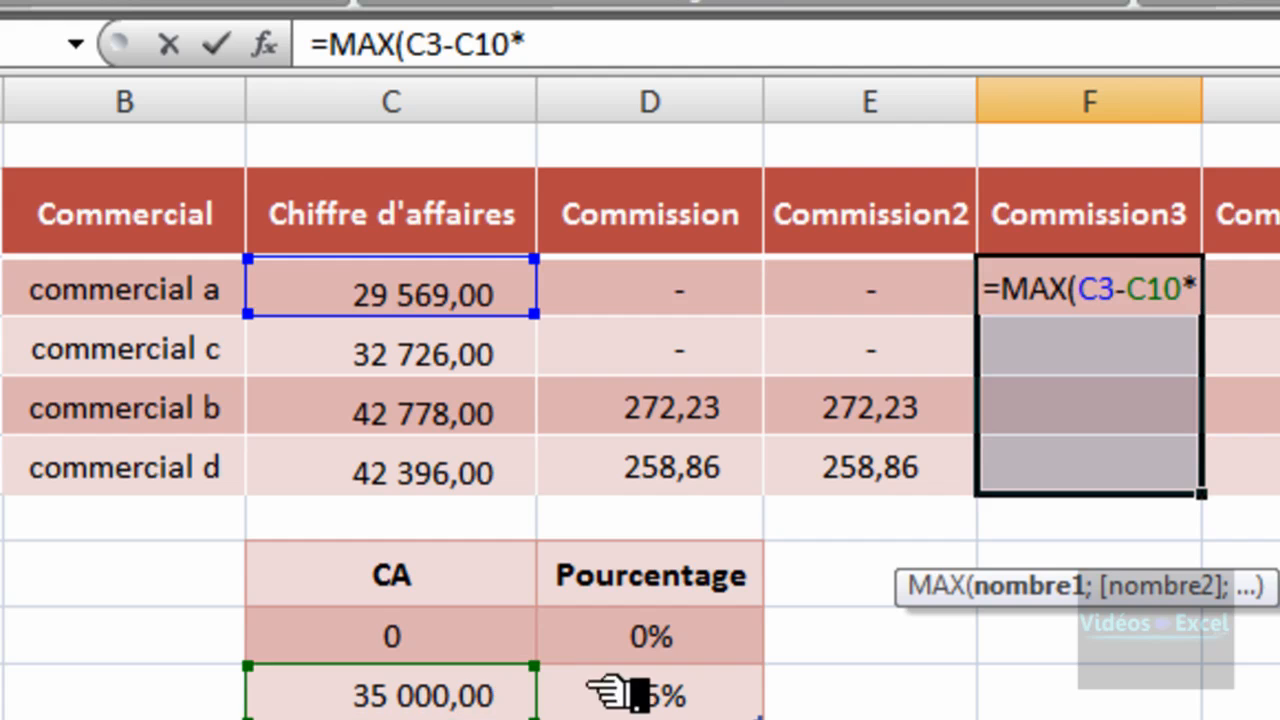
click(724, 706)
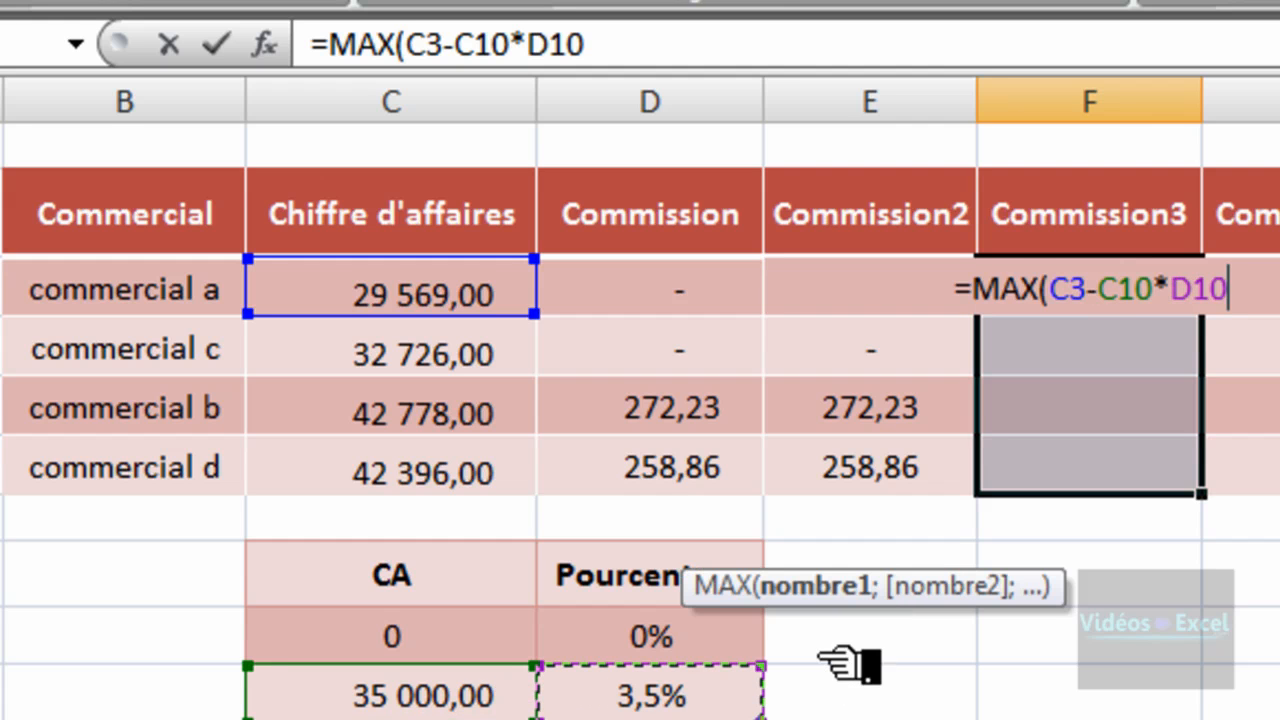
drag(838, 590, 1050, 628)
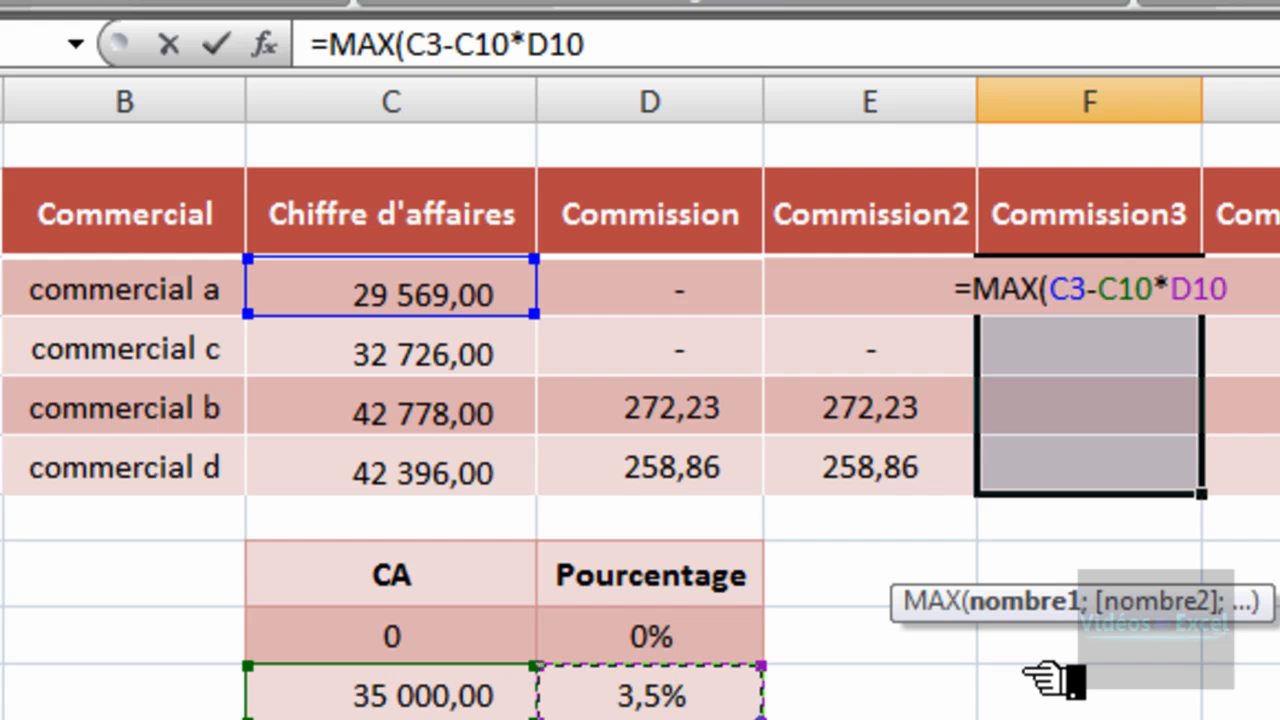
text(;)
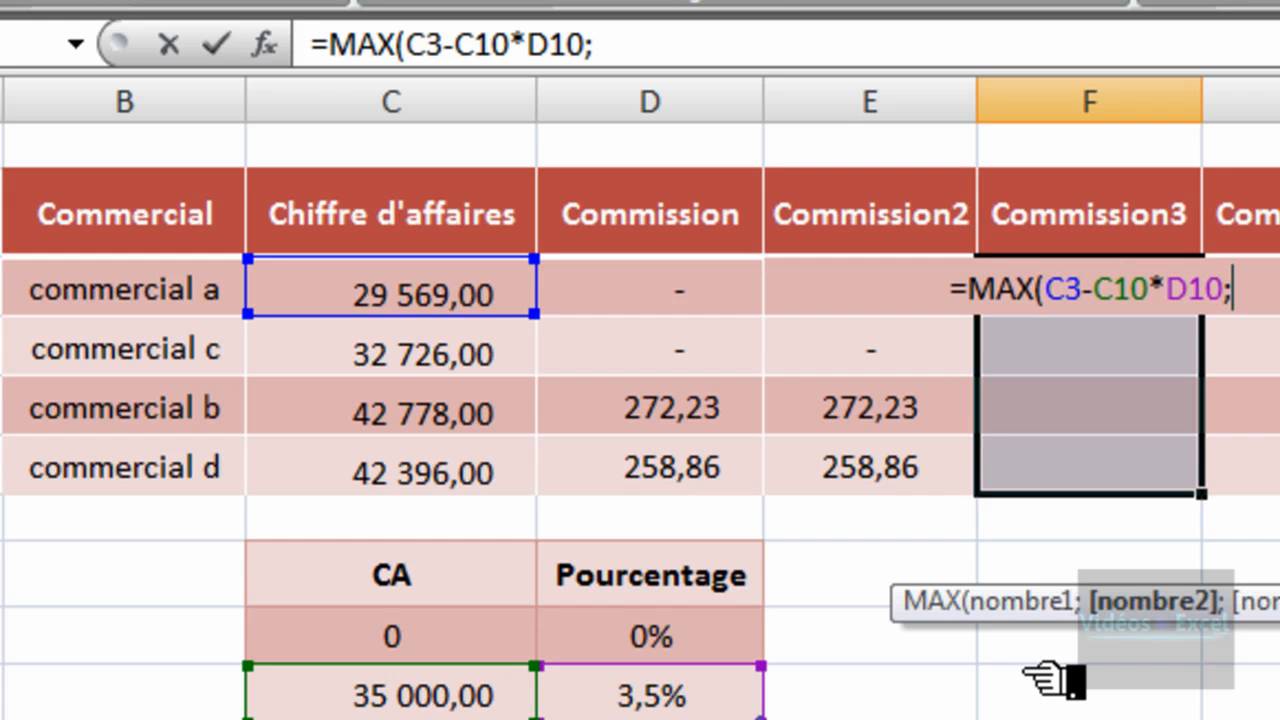
text(0)
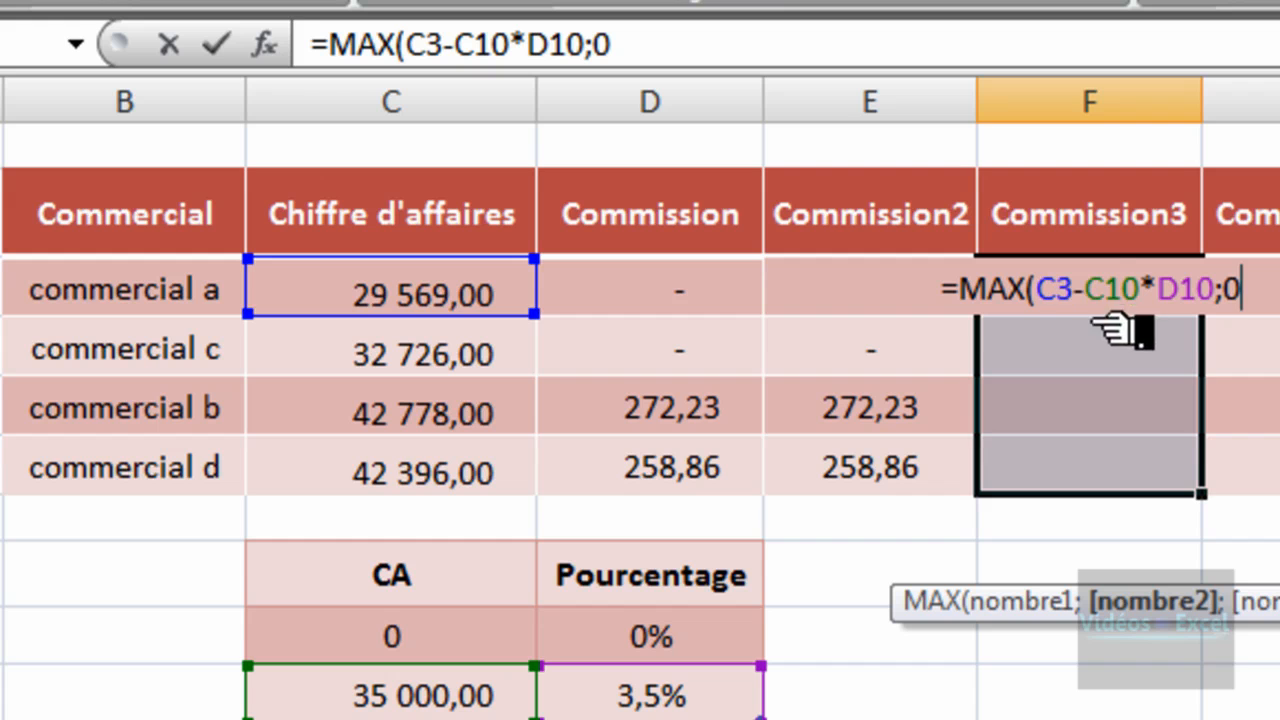
Enclose C3-C10 in parentheses and enter the completed formula =MAX((C3-C10)*D10;0) in all the selected Commission3 cells
click(1038, 290)
text(()
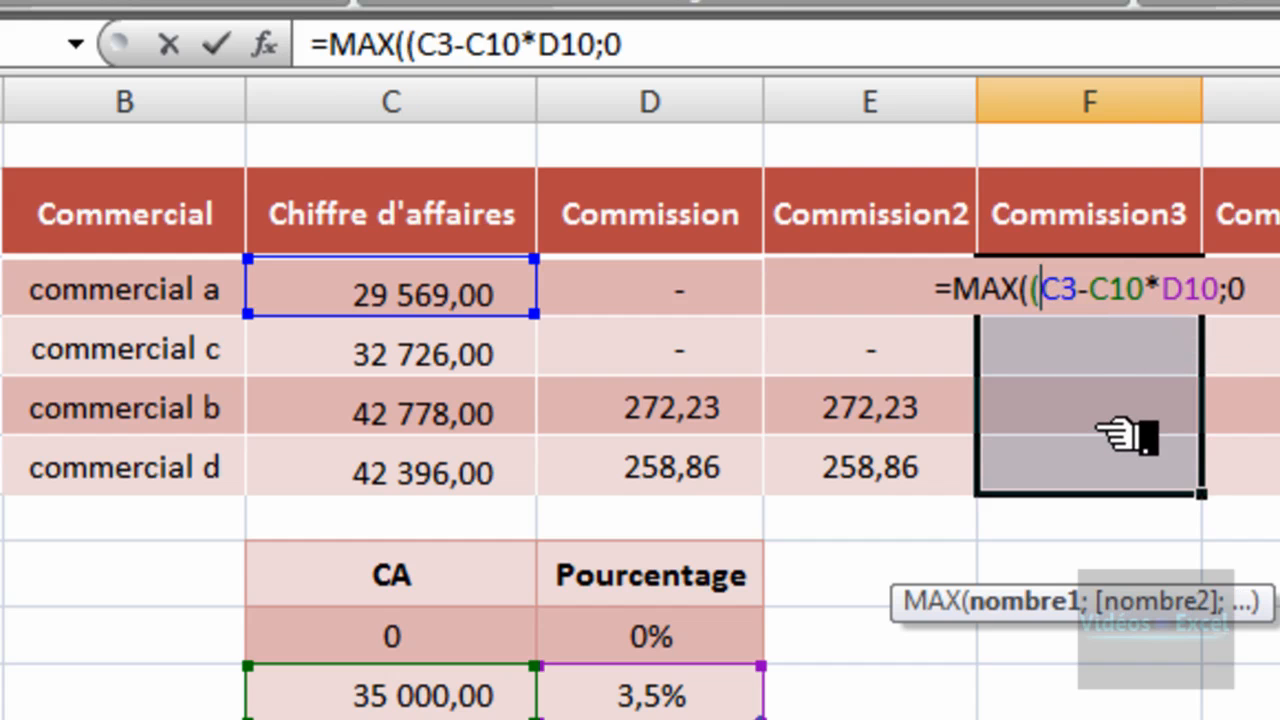
click(1146, 290)
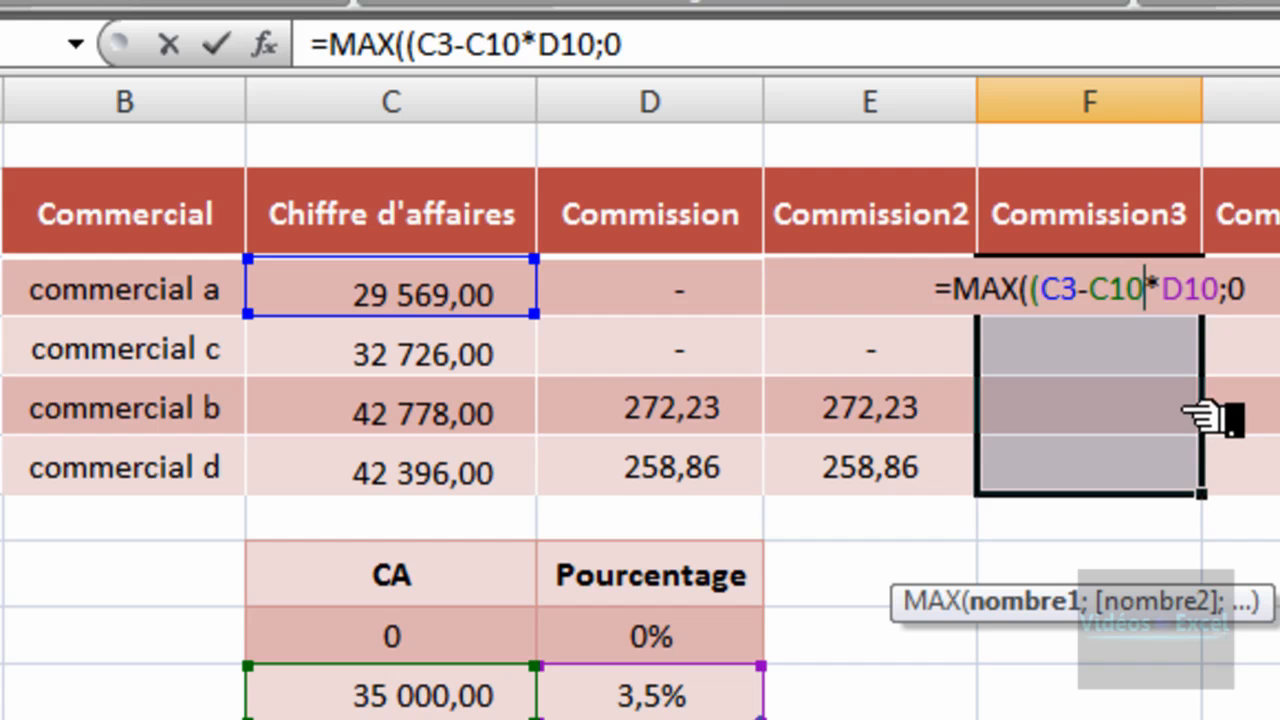
text())
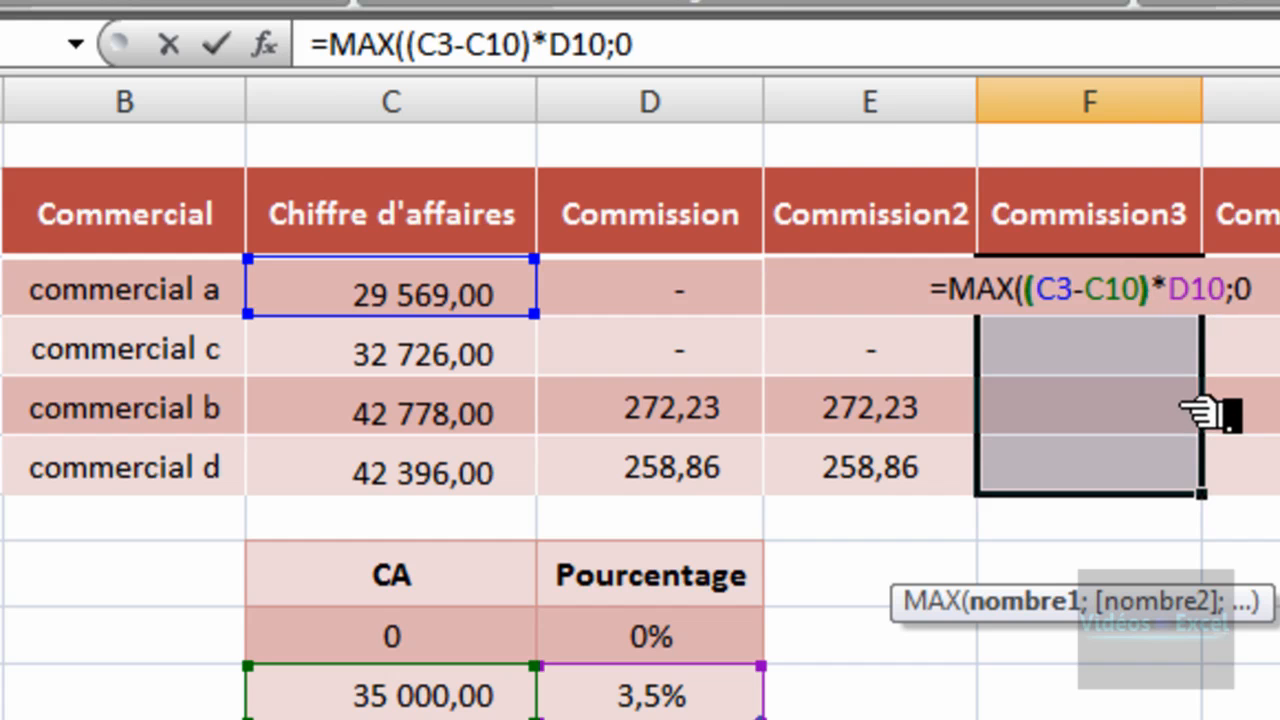
click(1275, 292)
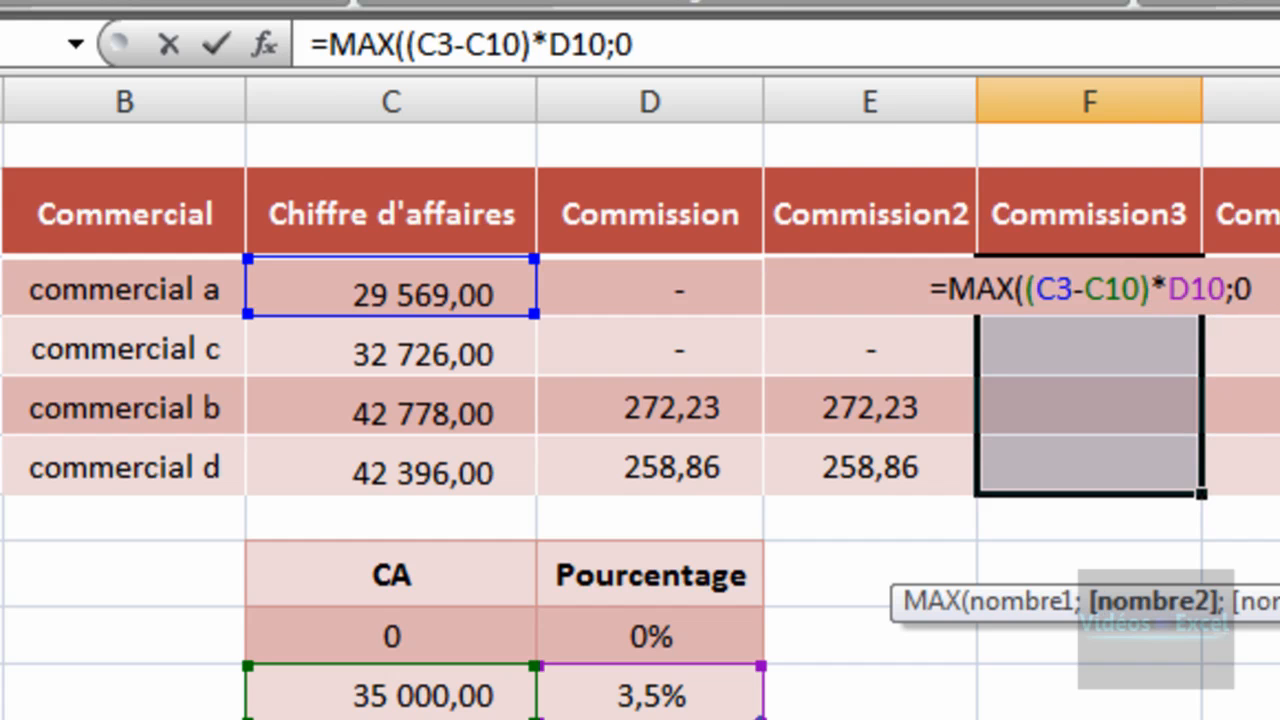
text())
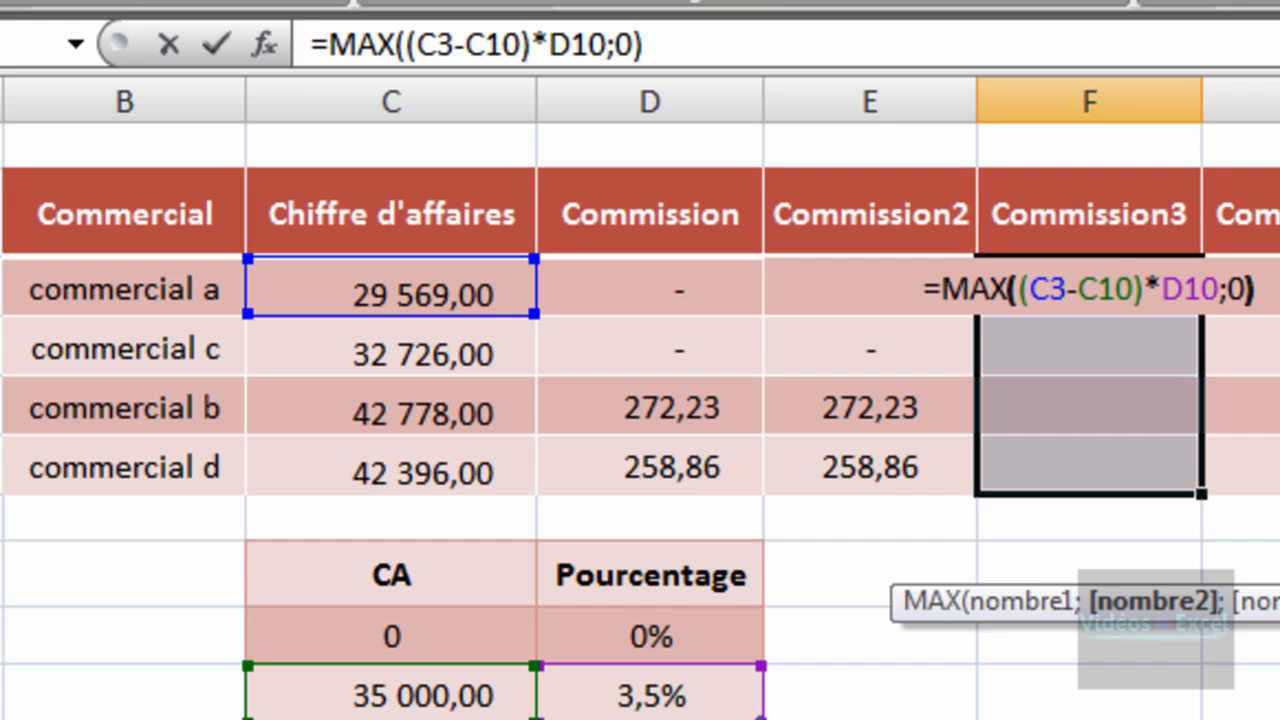
key(ctrl+Return)
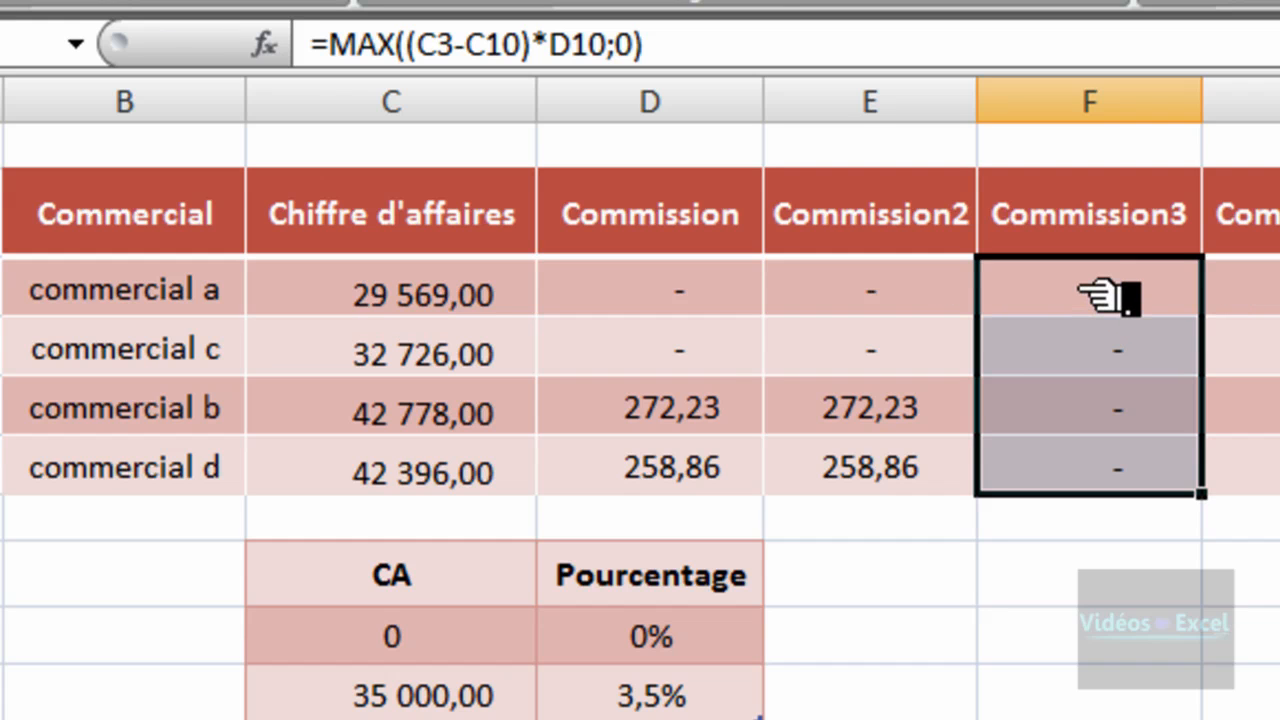
Make the C10 and D10 references absolute and refill F3:F6 with =MAX((C3-$C$10)*$D$10;0)
key(F2)
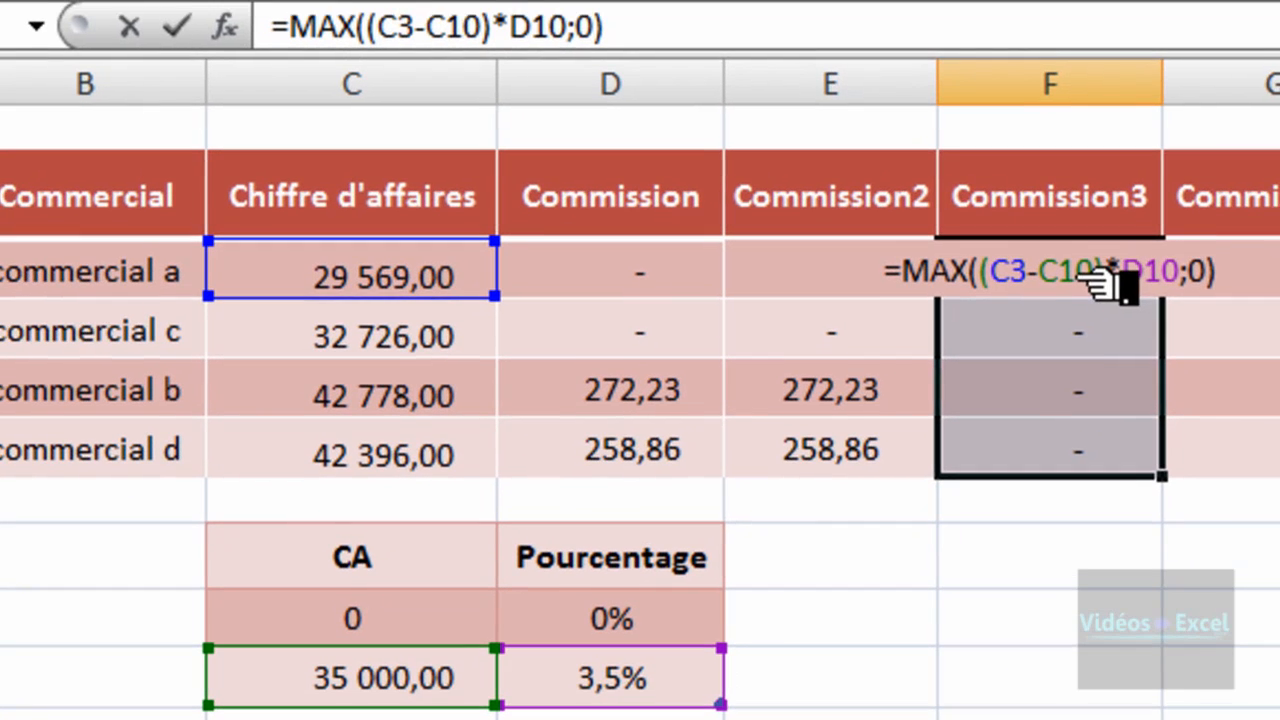
click(1080, 280)
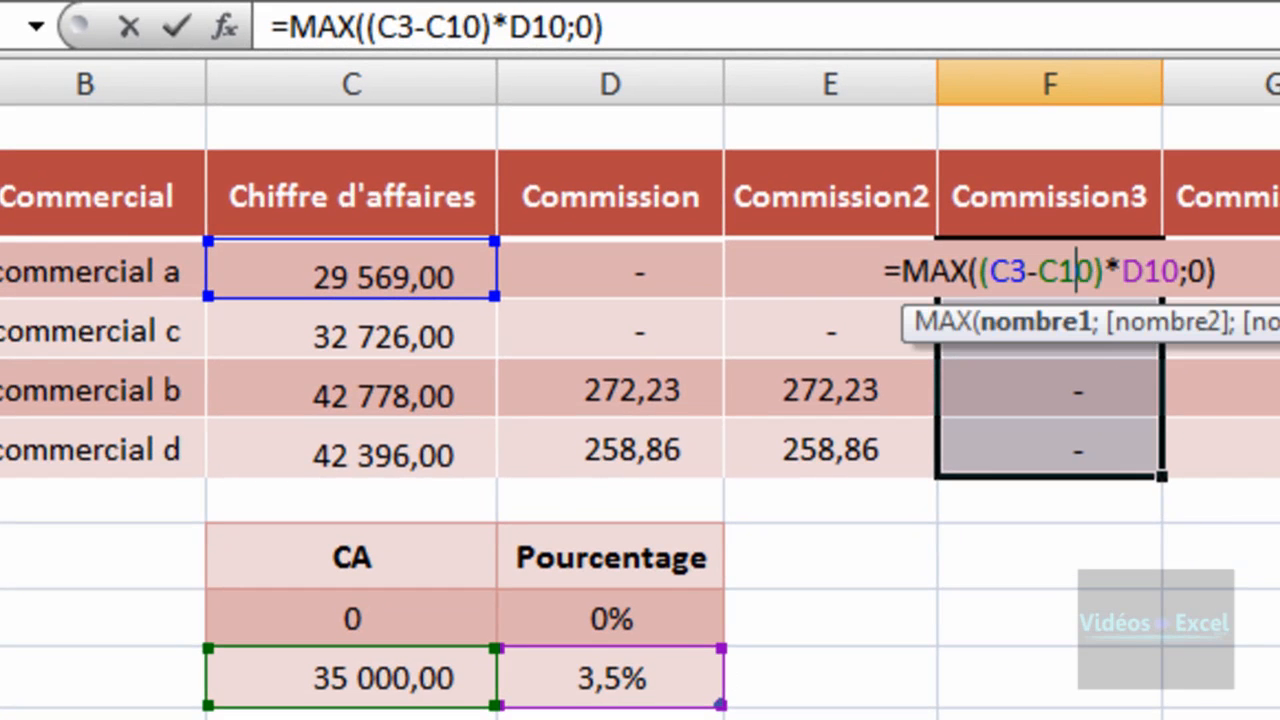
key(F4)
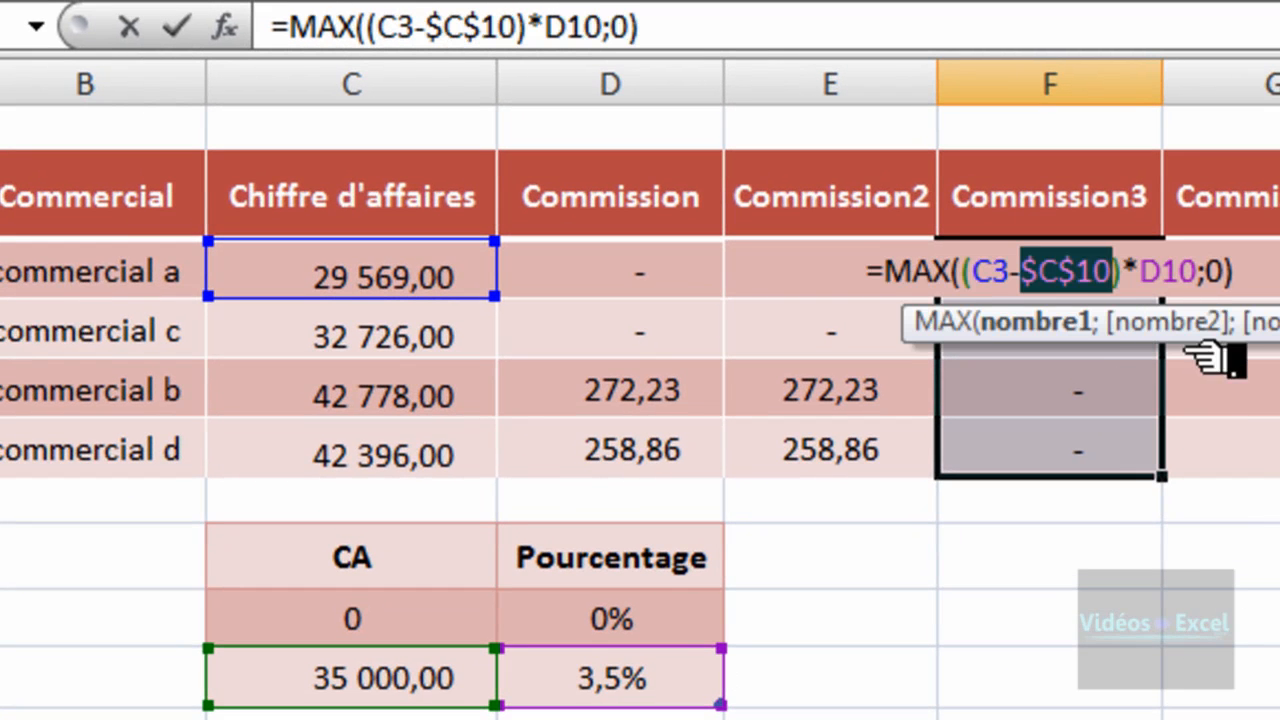
click(1180, 272)
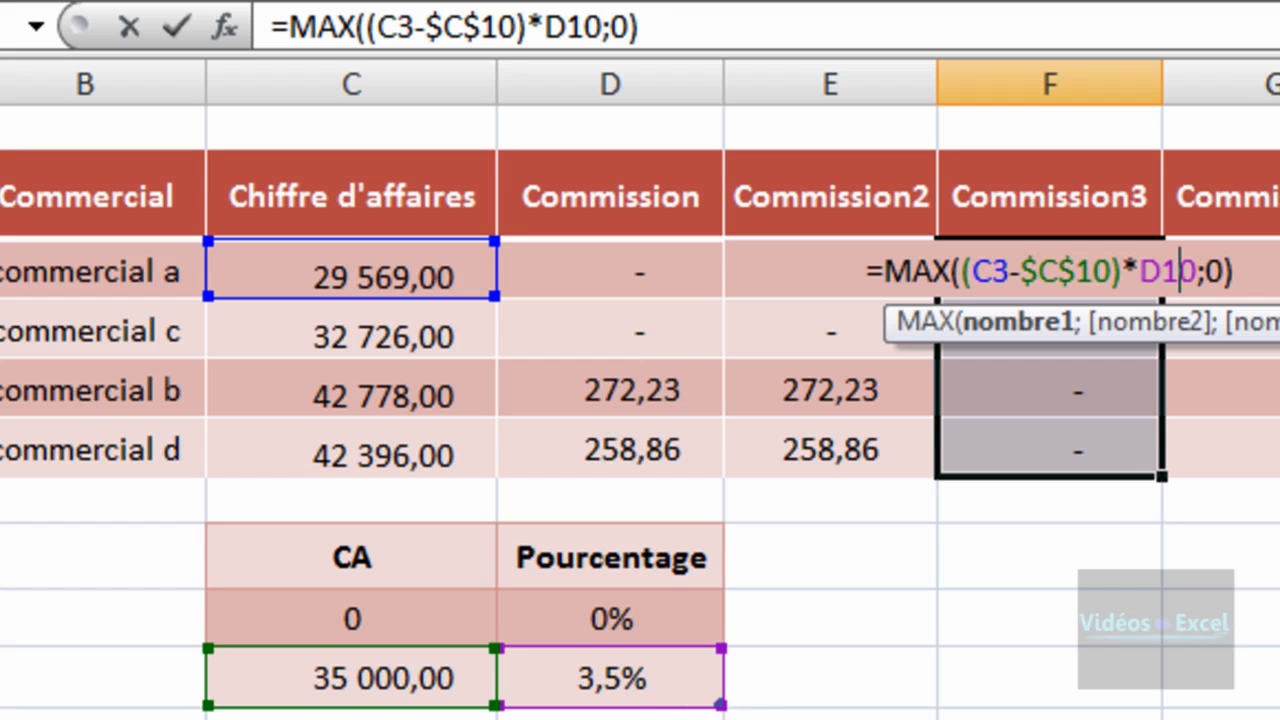
key(F4)
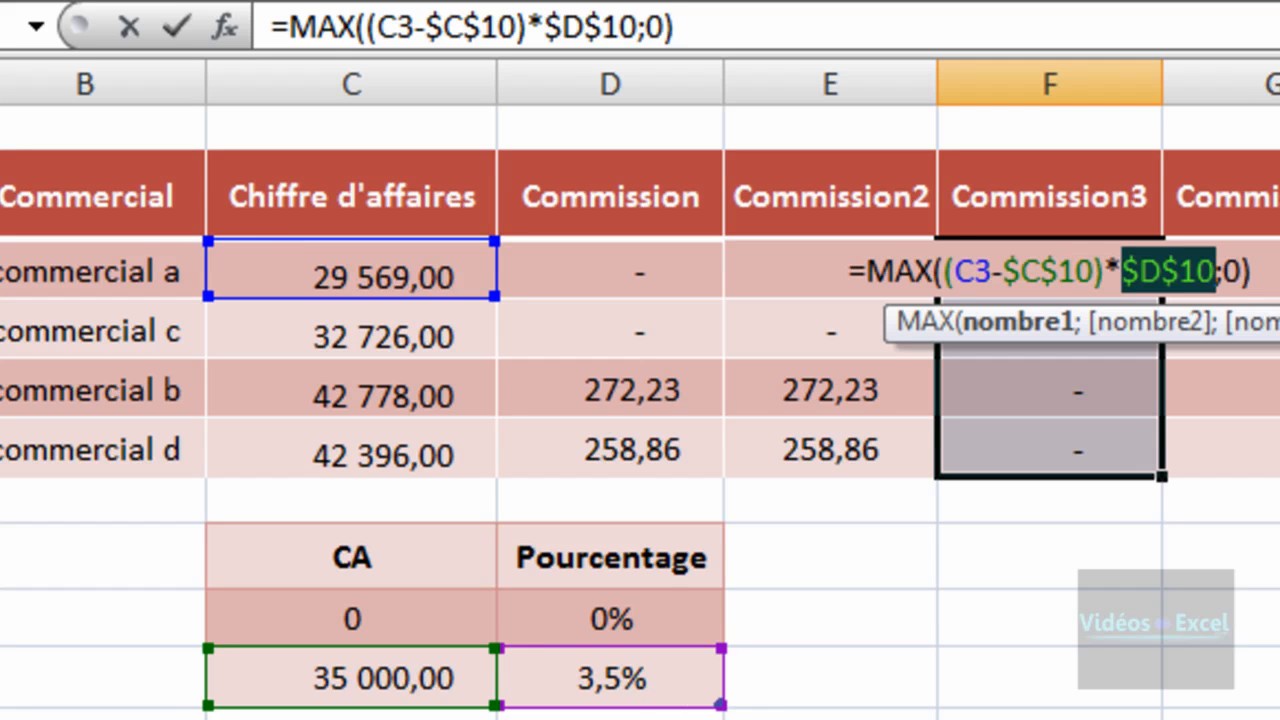
key(ctrl+Return)
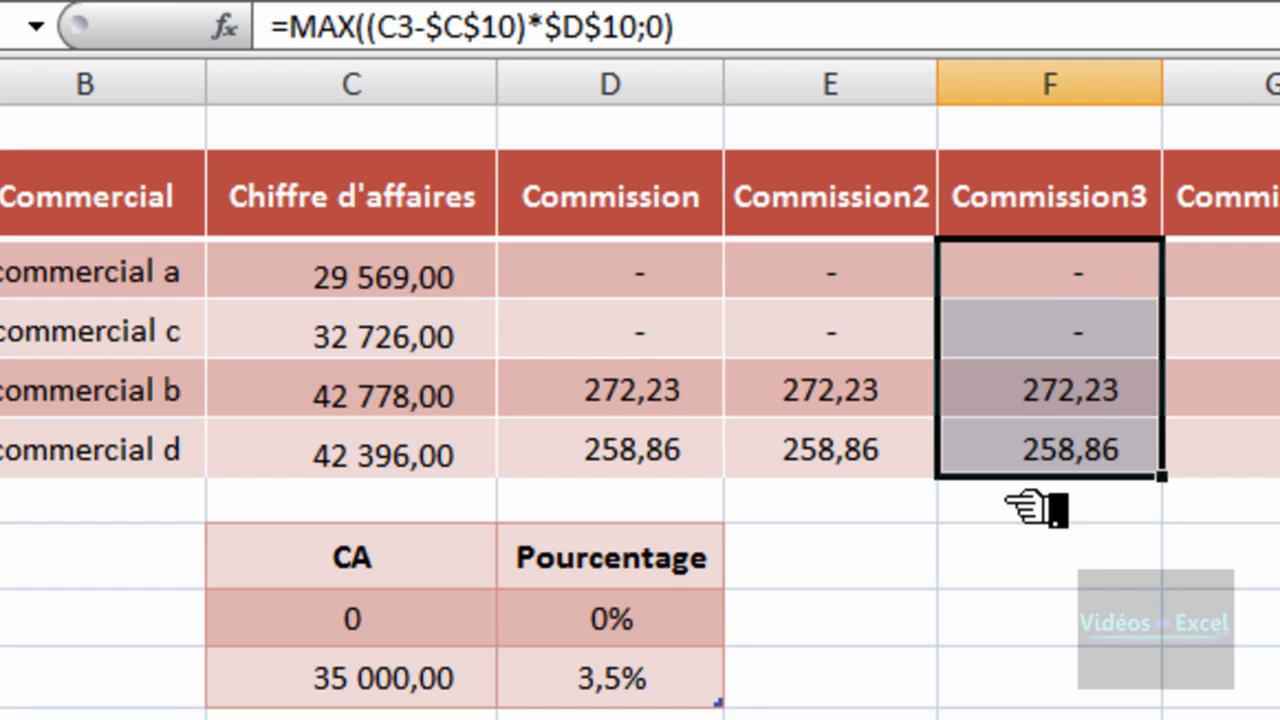
Compare the Commission3 results with Commission2 and review the MAX formula and its referenced cells for commercial b
drag(1031, 283, 1046, 343)
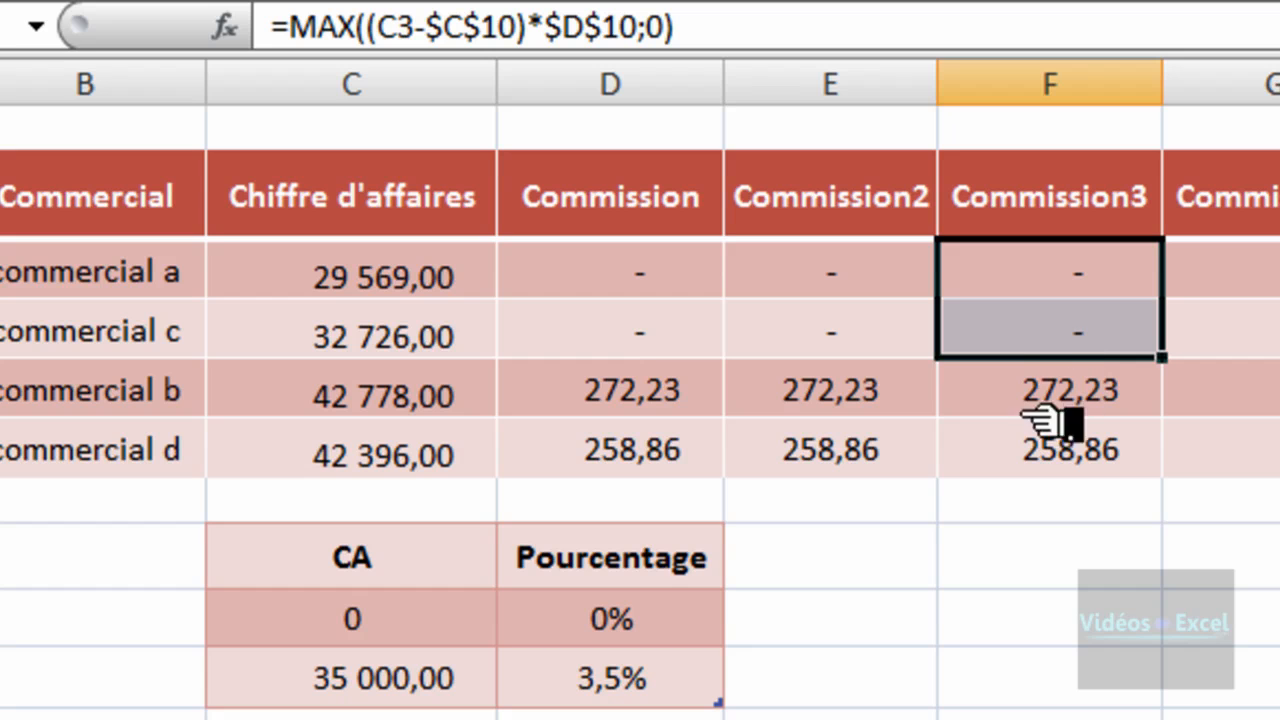
drag(1023, 391, 1006, 434)
drag(834, 400, 815, 448)
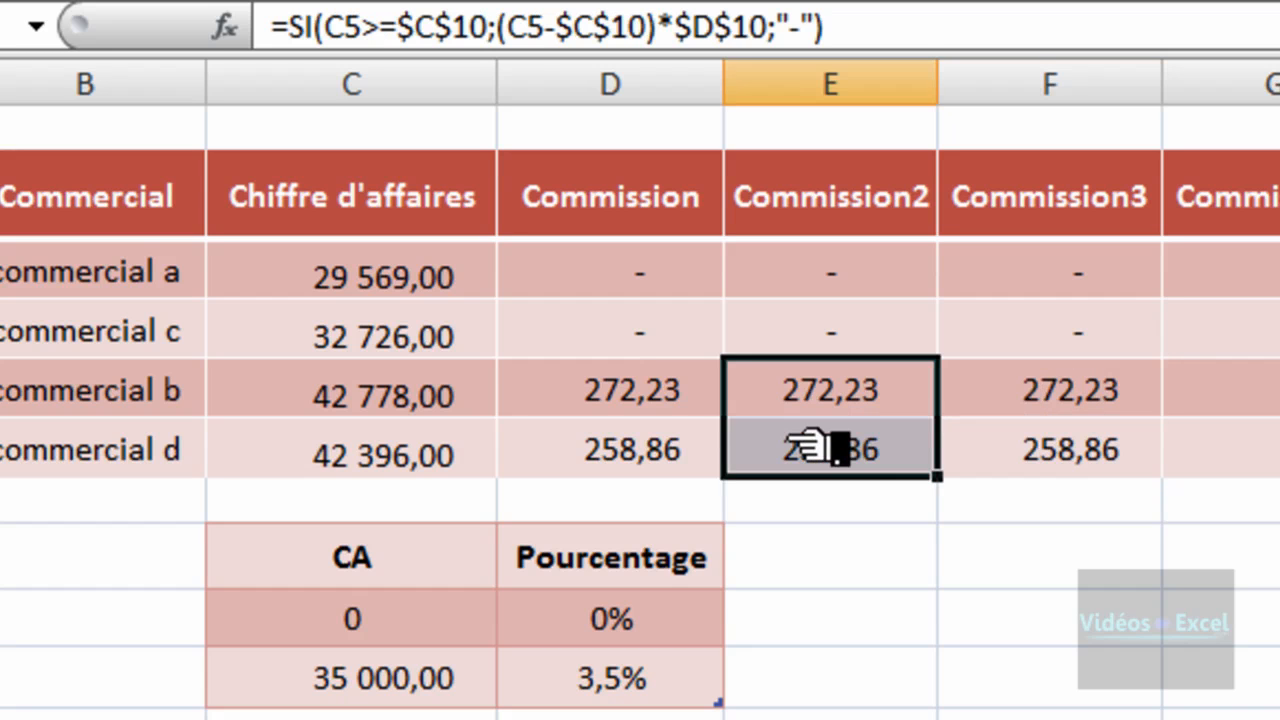
drag(1014, 404, 1023, 443)
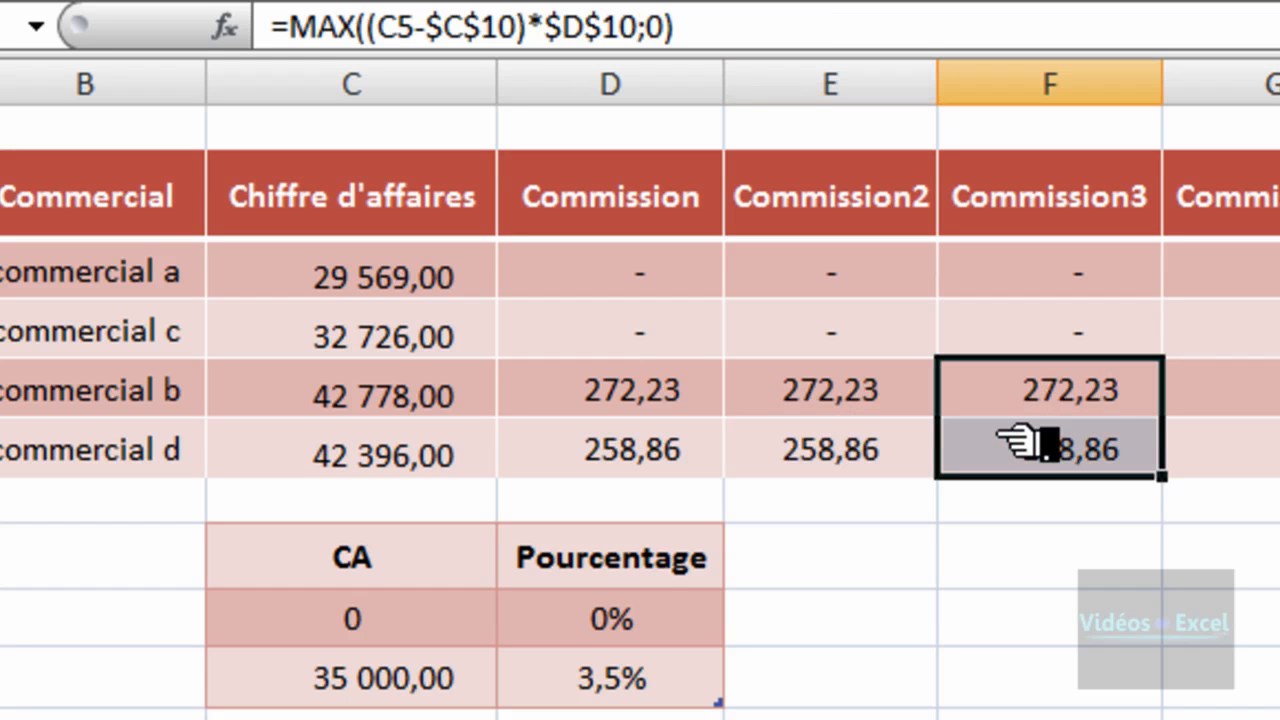
double_click(1100, 400)
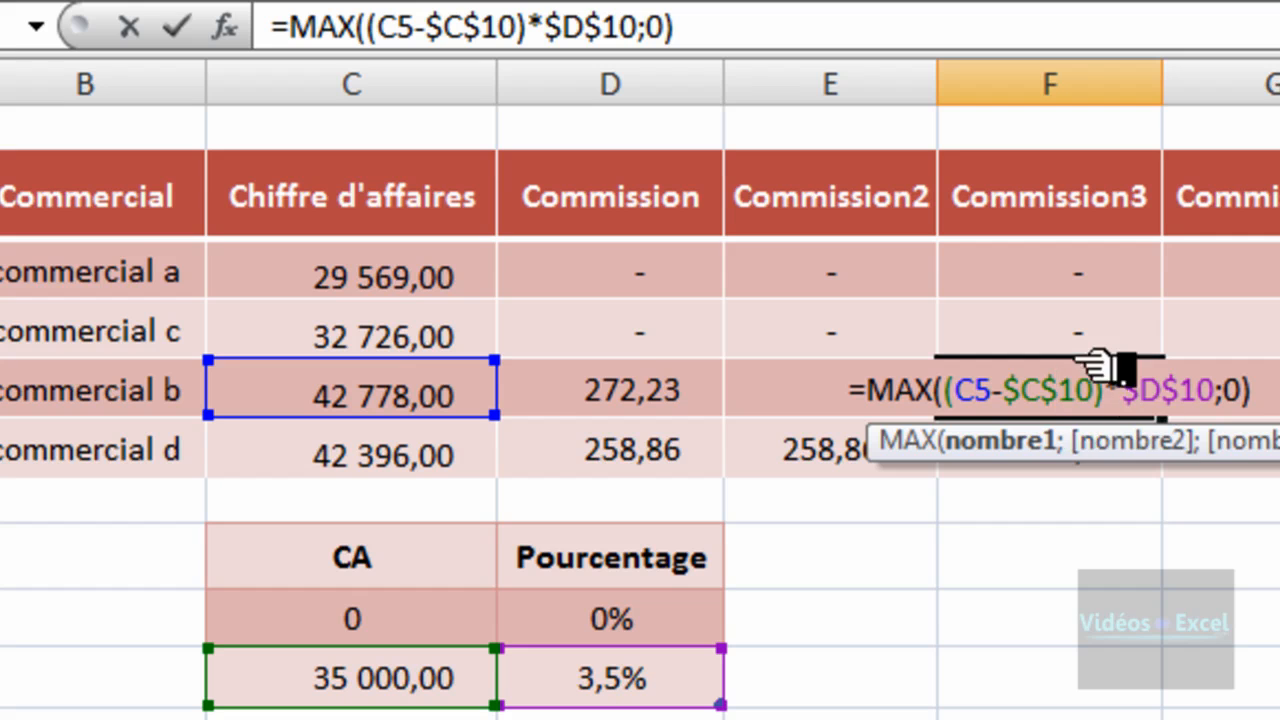
drag(1103, 457, 1030, 533)
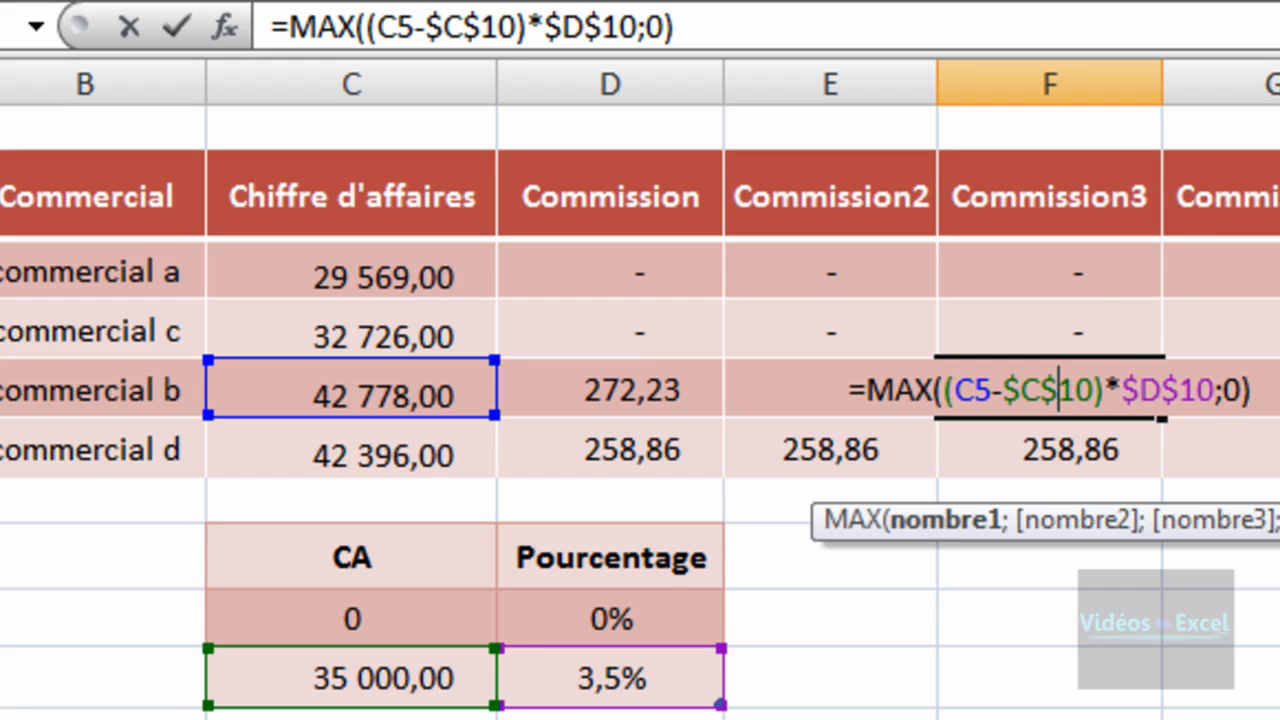
key(ctrl+Return)
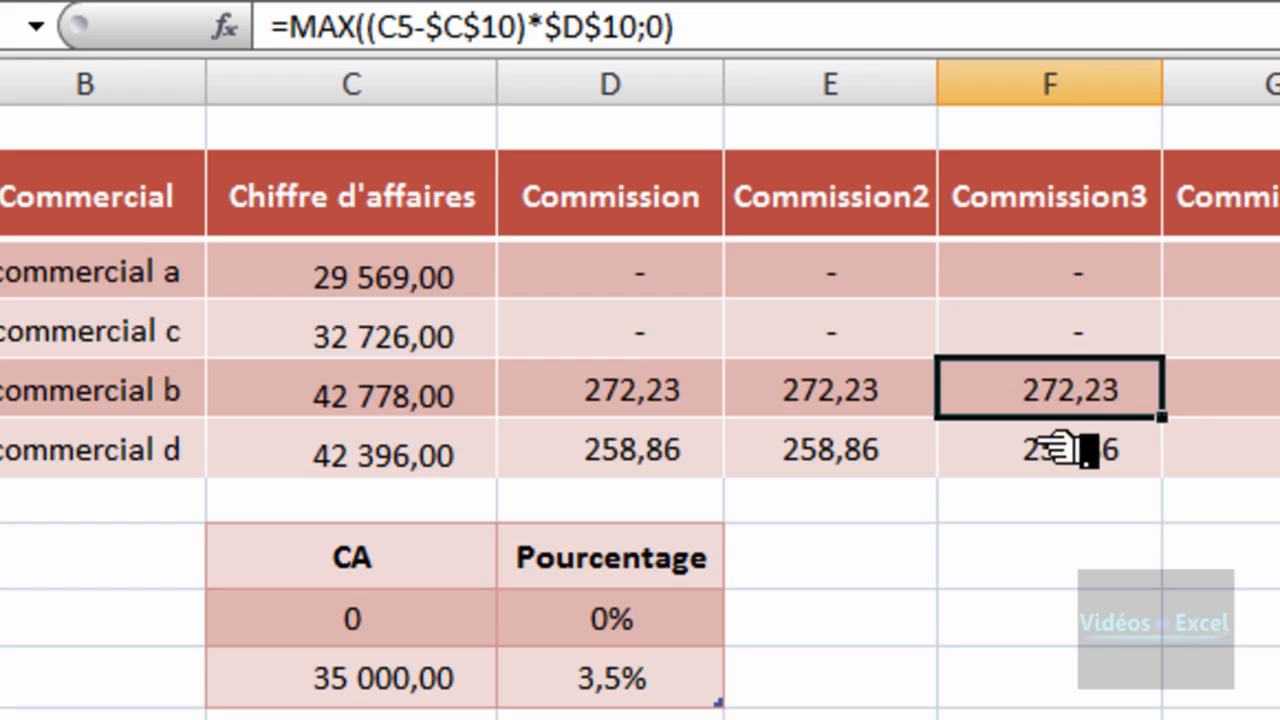
click(893, 558)
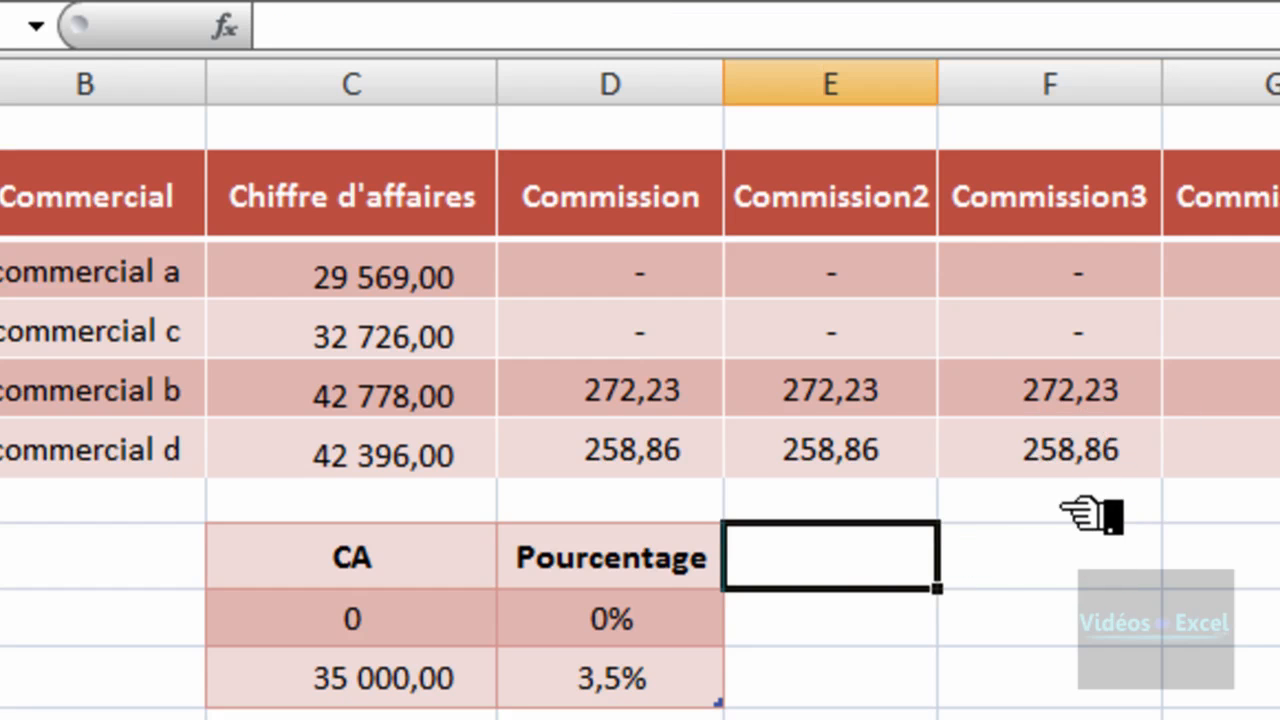
click(1203, 330)
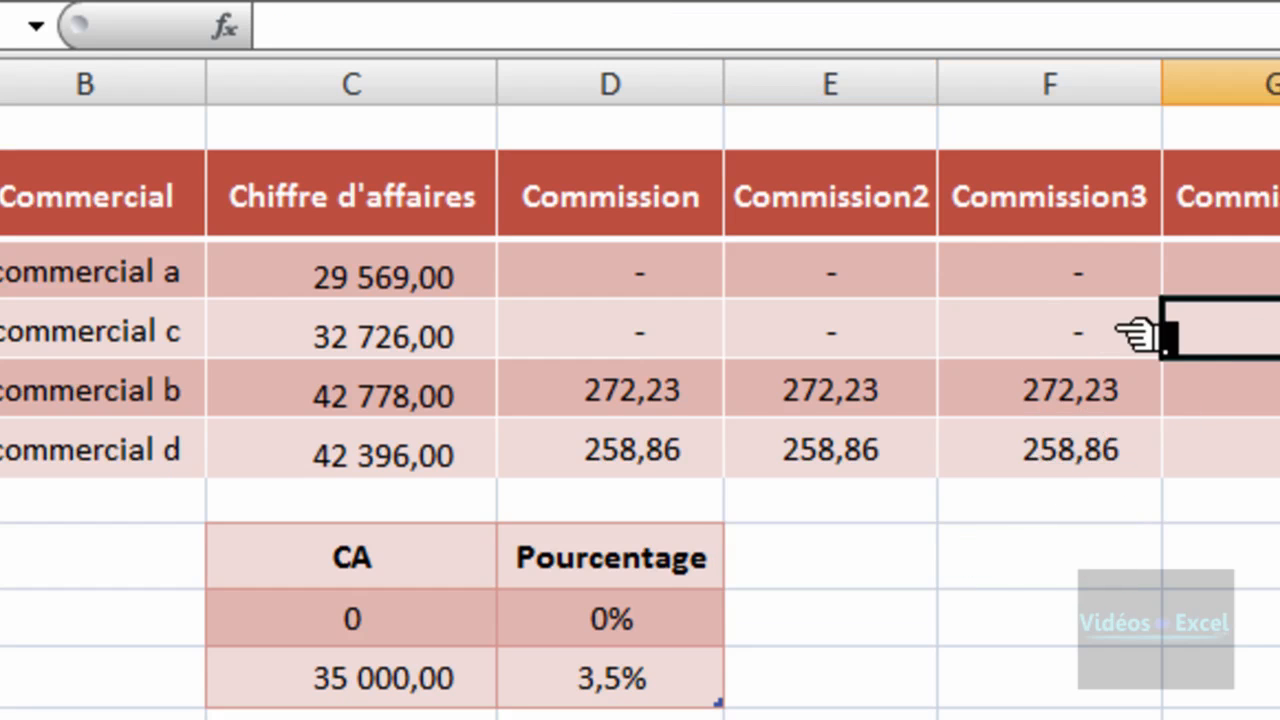